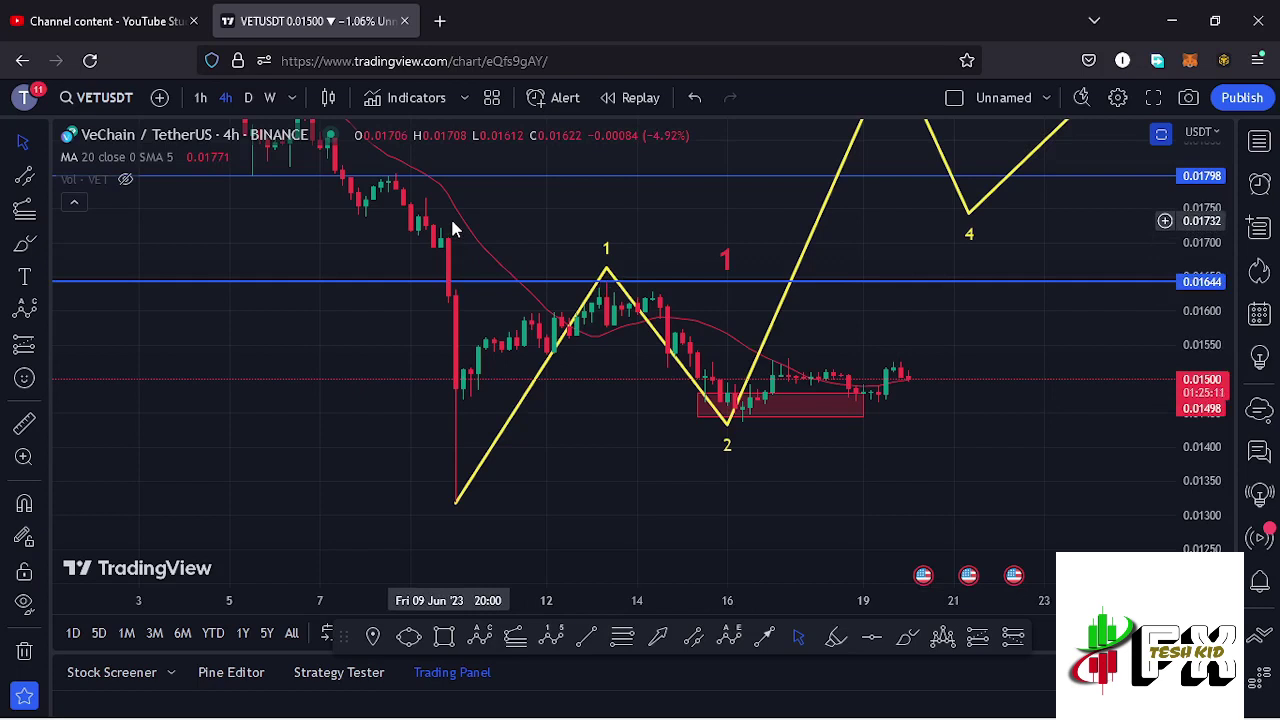
Stretch the red demand zone rectangle right to about 19 June 12:00, over the latest candles
{"action": "left_click", "coordinate": [455, 508]}
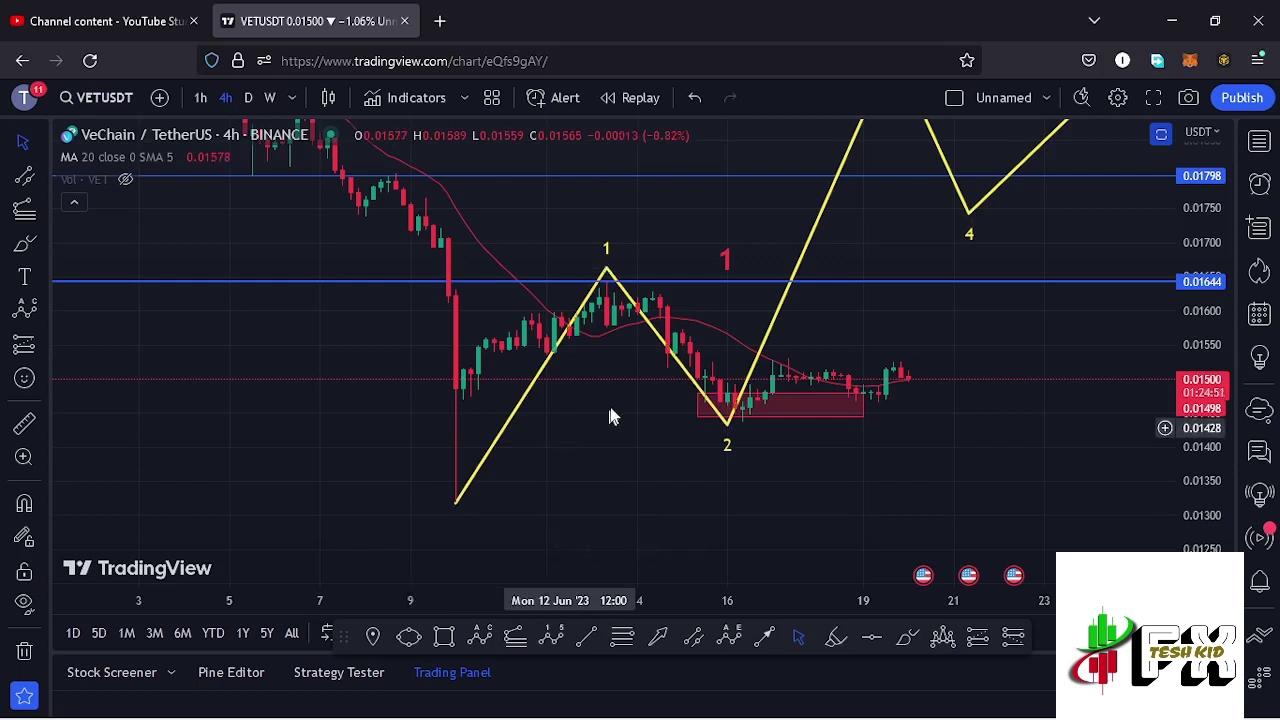
{"action": "left_click_drag", "start_coordinate": [611, 414], "coordinate": [596, 446]}
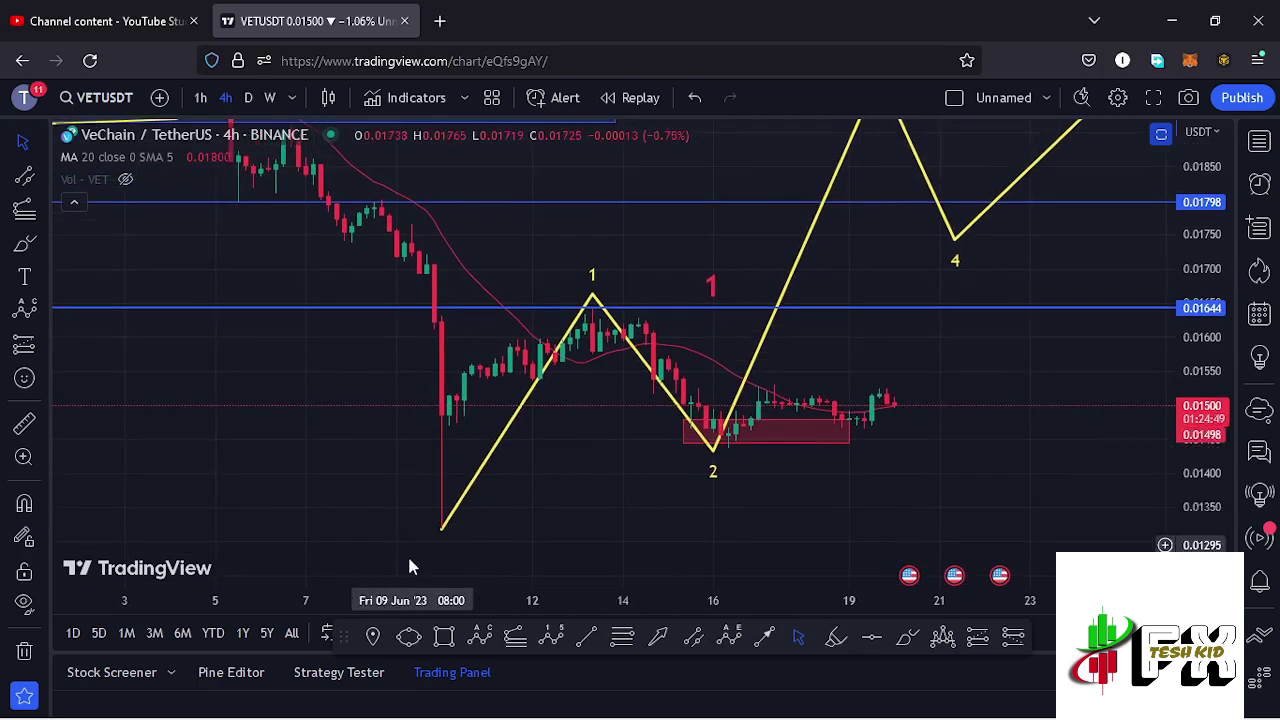
{"action": "left_click", "coordinate": [590, 286]}
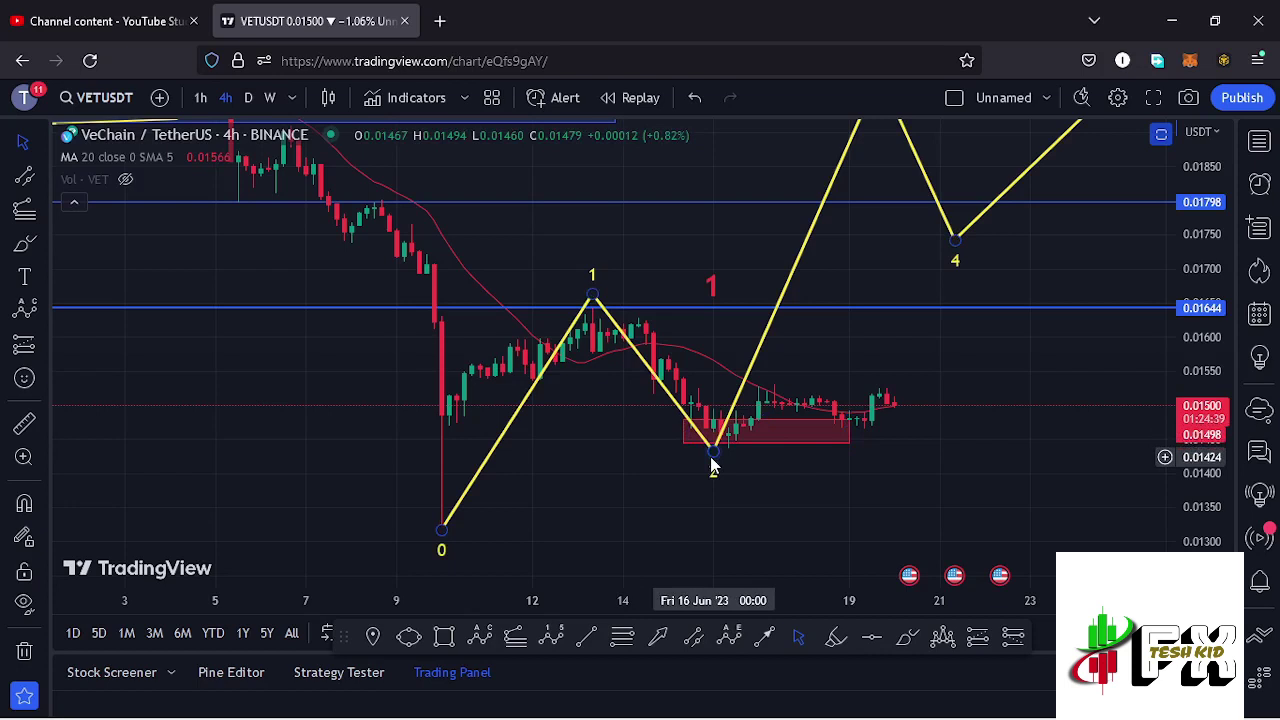
{"action": "left_click", "coordinate": [803, 440]}
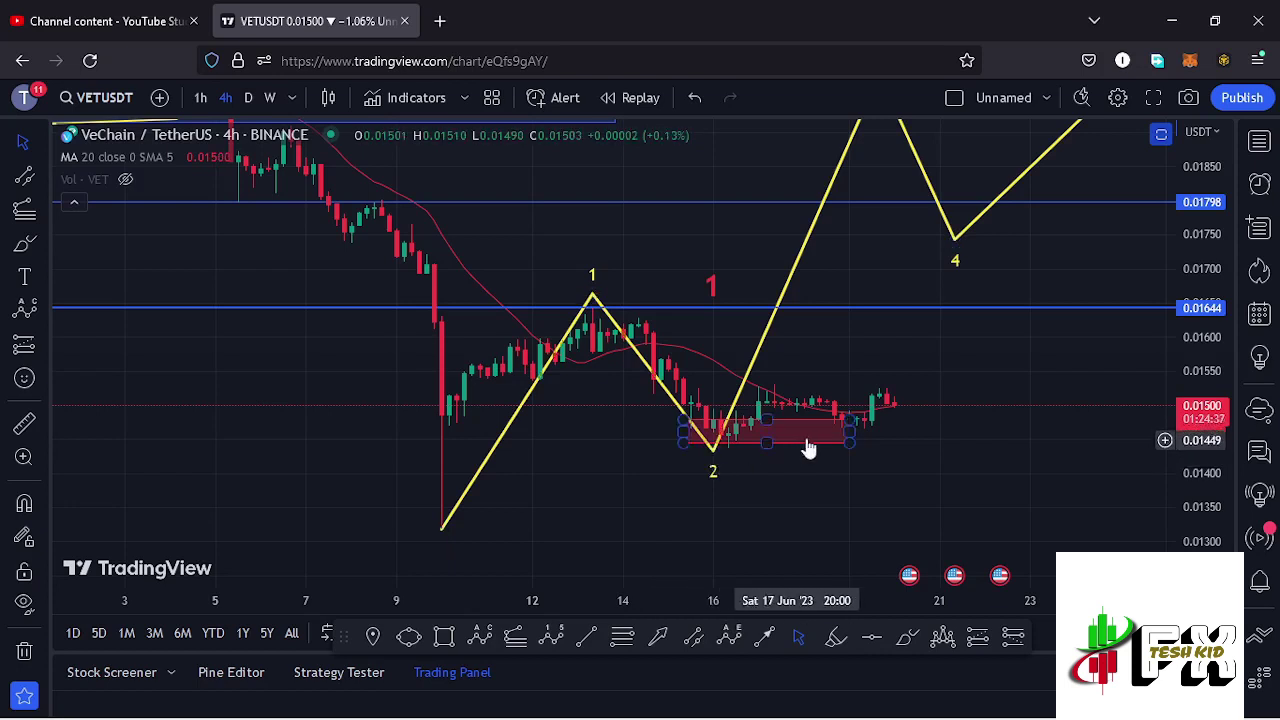
{"action": "left_click_drag", "start_coordinate": [845, 435], "coordinate": [873, 432]}
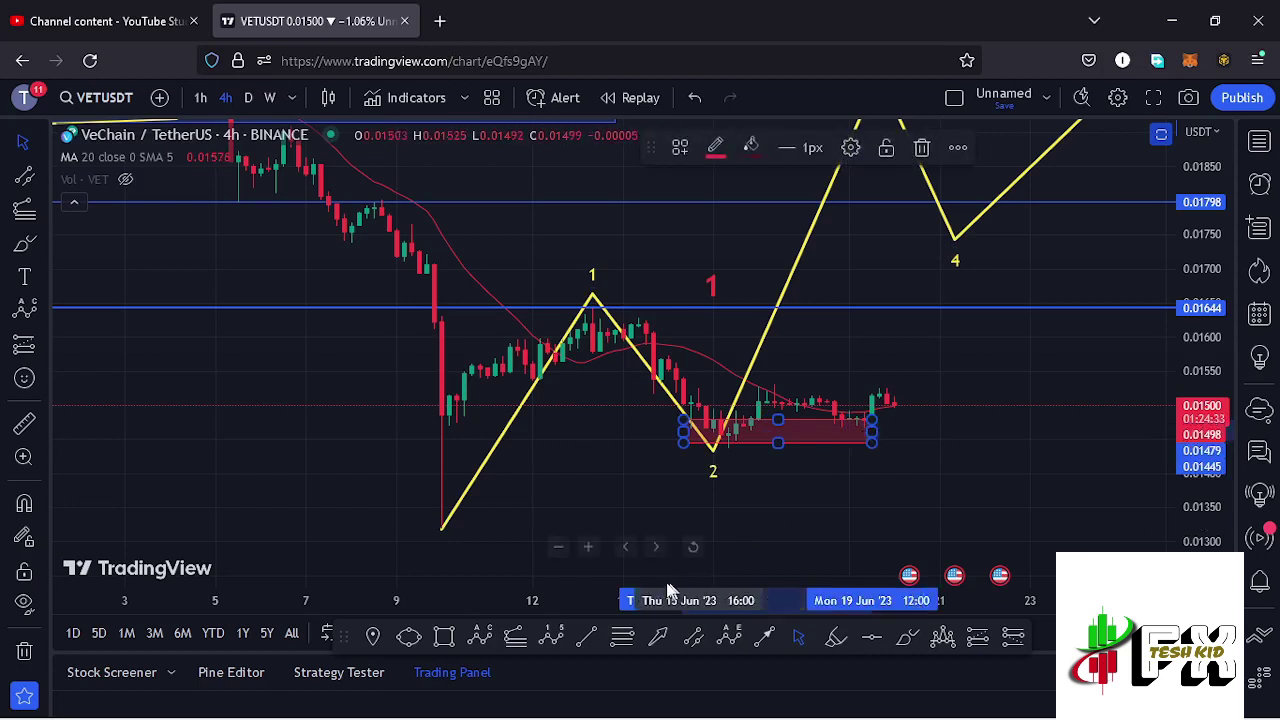
{"action": "left_click", "coordinate": [620, 639]}
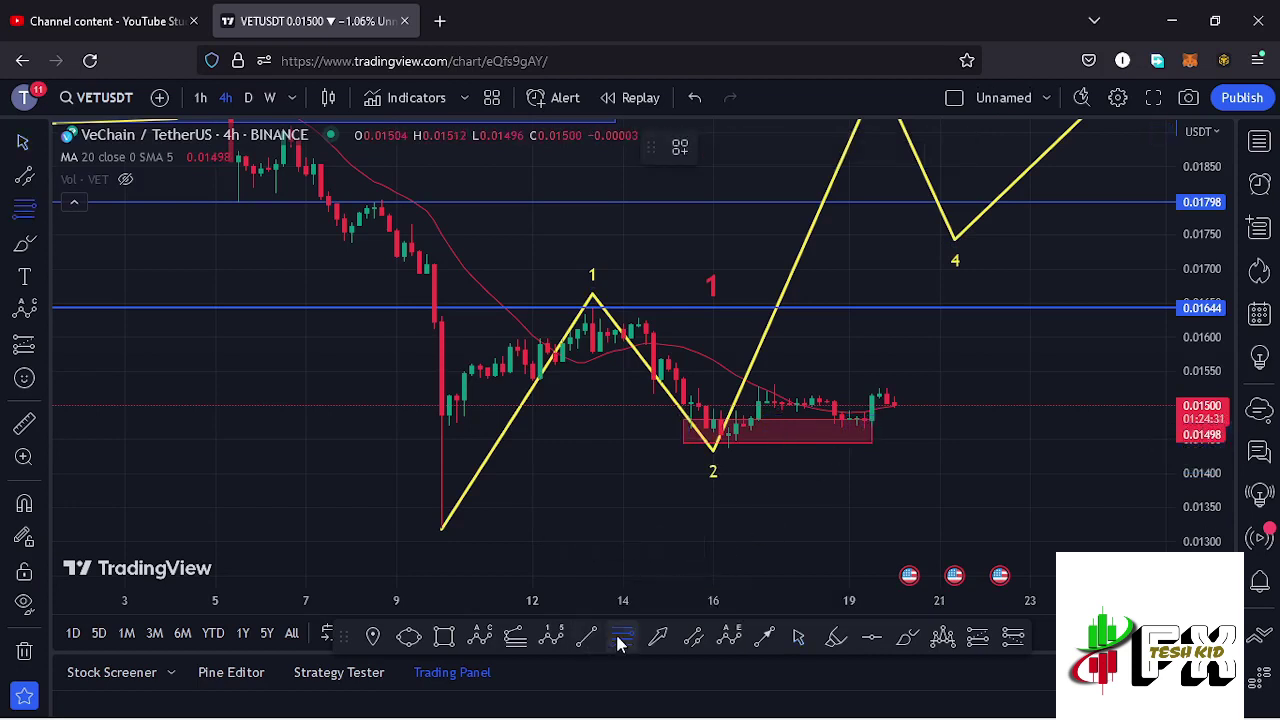
Draw a Fib retracement from 0.01320 to 0.01643 and stretch the demand zone to 20 June
{"action": "left_click", "coordinate": [441, 528]}
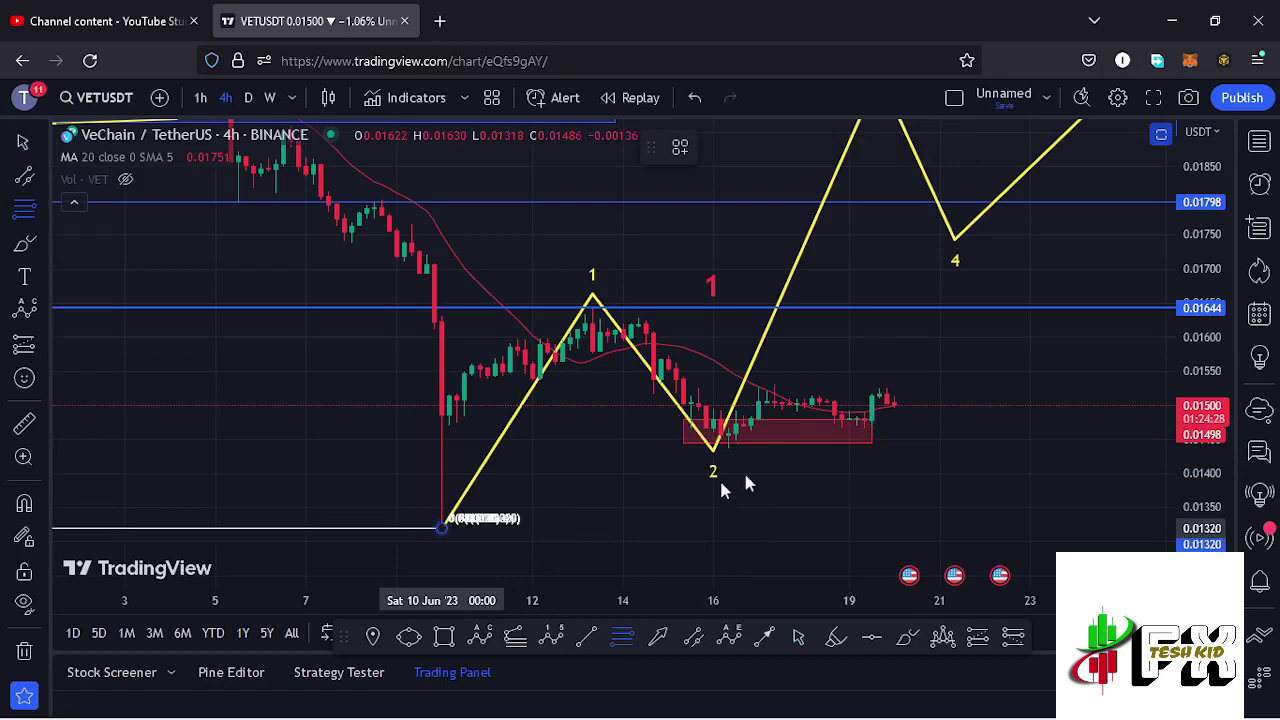
{"action": "left_click", "coordinate": [1008, 308]}
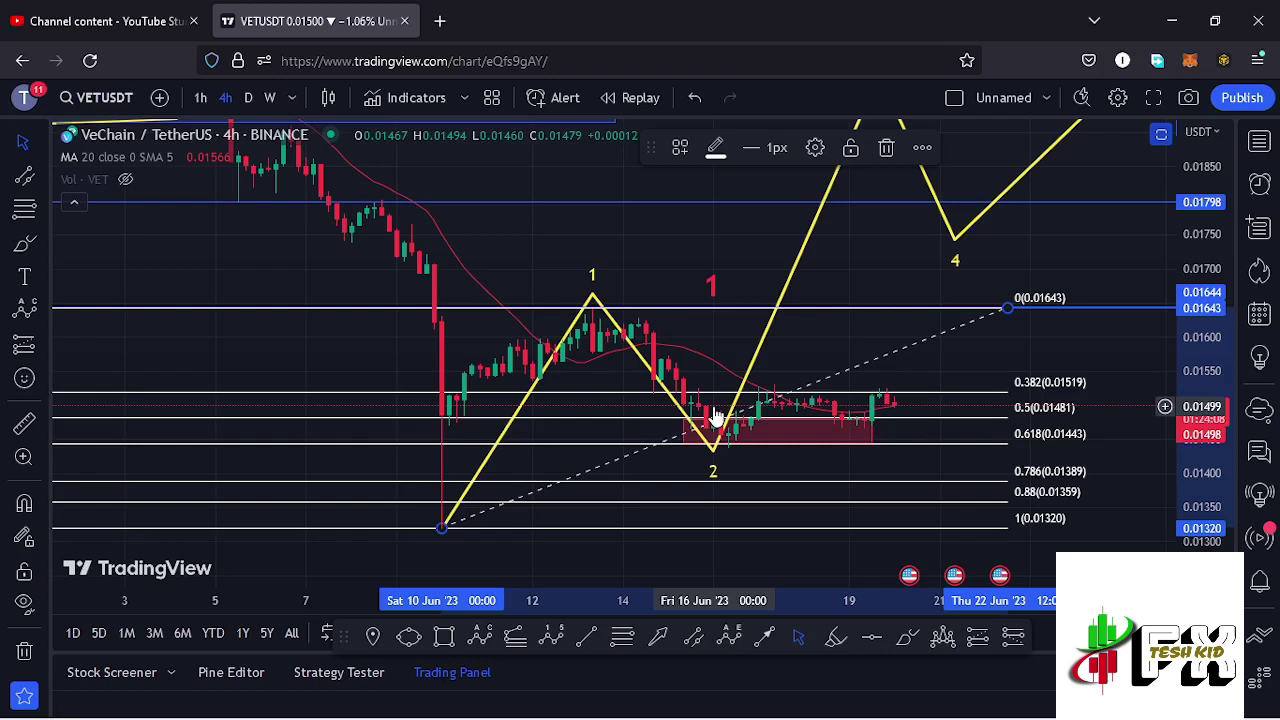
{"action": "left_click", "coordinate": [866, 430]}
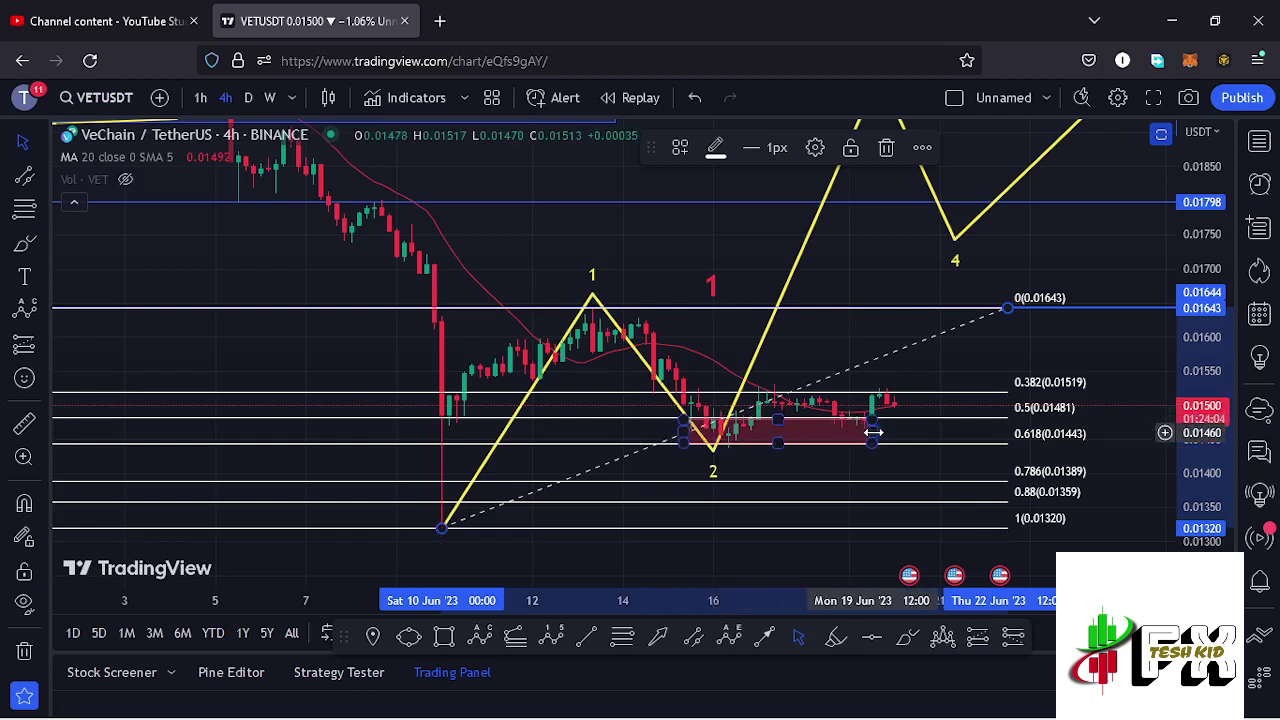
{"action": "left_click_drag", "start_coordinate": [873, 432], "coordinate": [926, 430]}
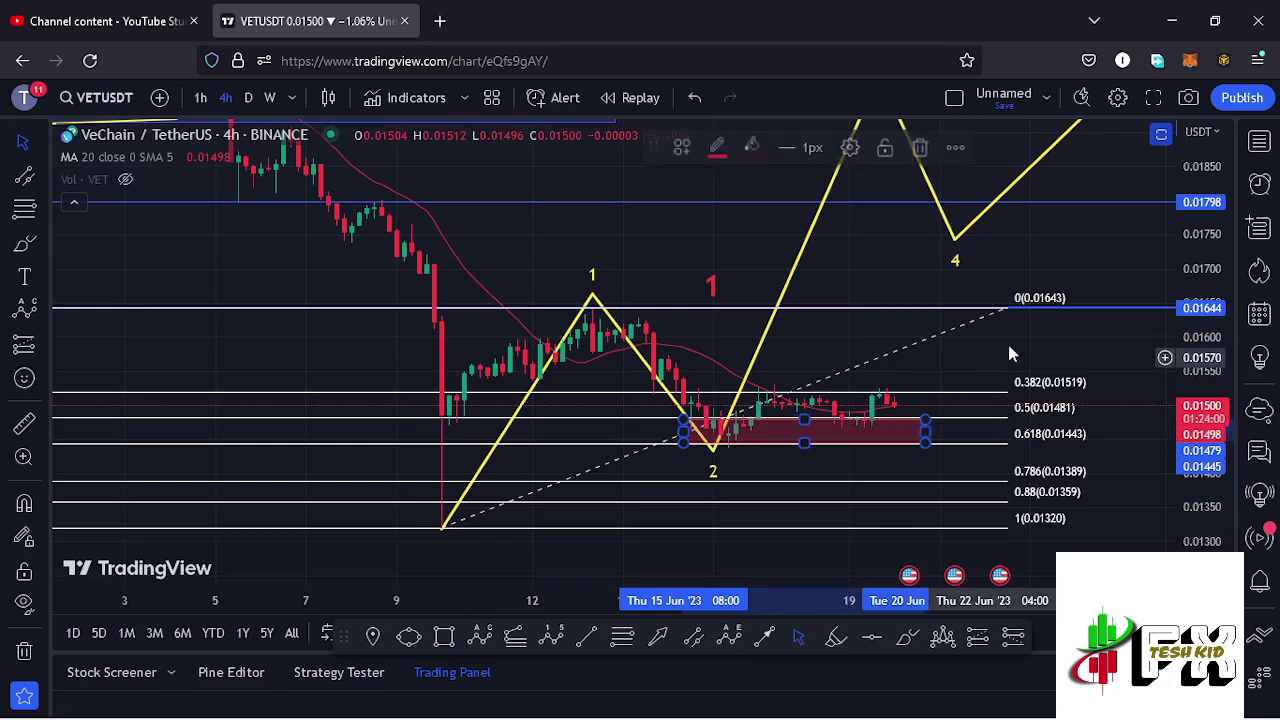
{"action": "left_click_drag", "start_coordinate": [1010, 352], "coordinate": [964, 358]}
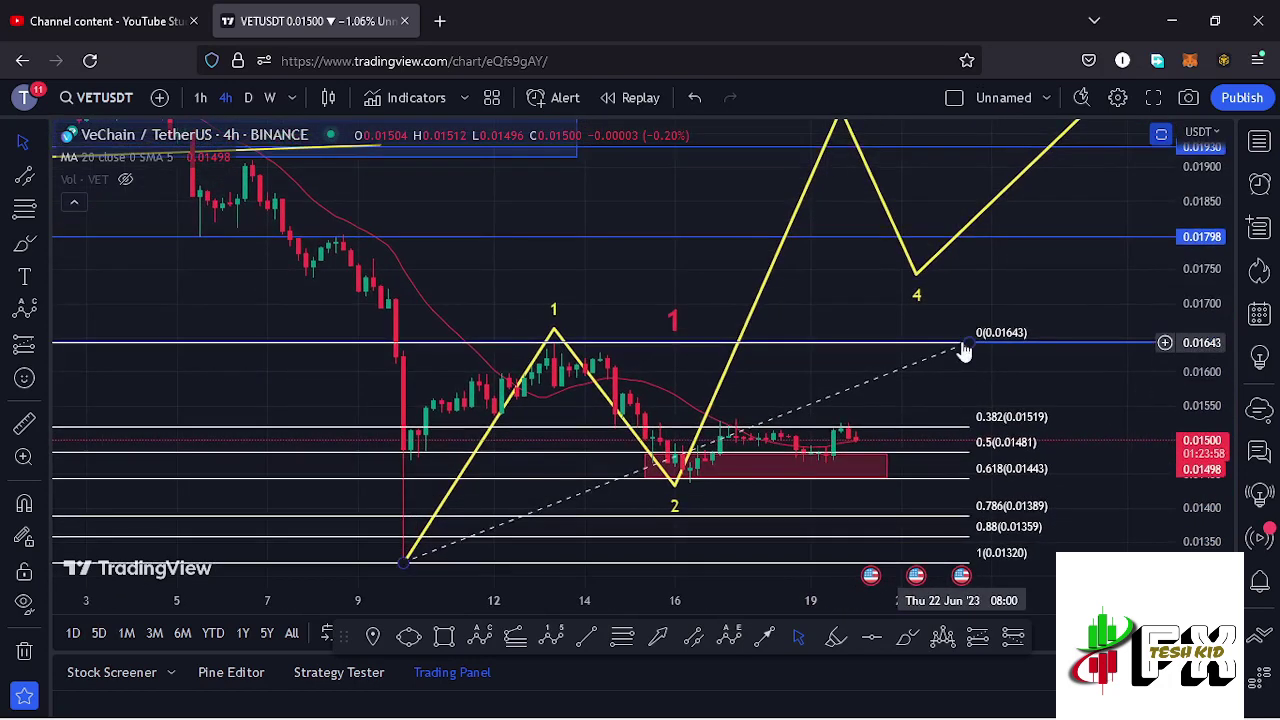
Delete the Fibonacci retracement and rescale the price axis so wave 3 fits in view
{"action": "left_click", "coordinate": [963, 350]}
{"action": "left_click", "coordinate": [886, 146]}
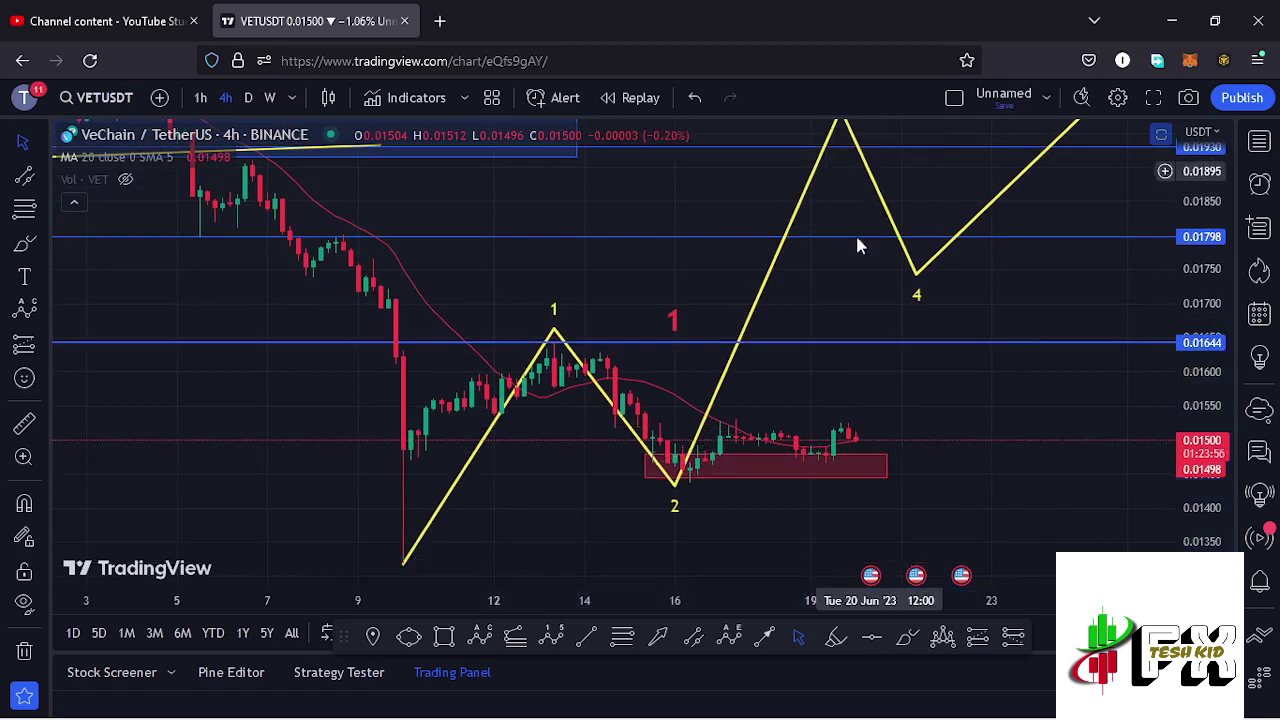
{"action": "left_click_drag", "start_coordinate": [840, 280], "coordinate": [829, 357]}
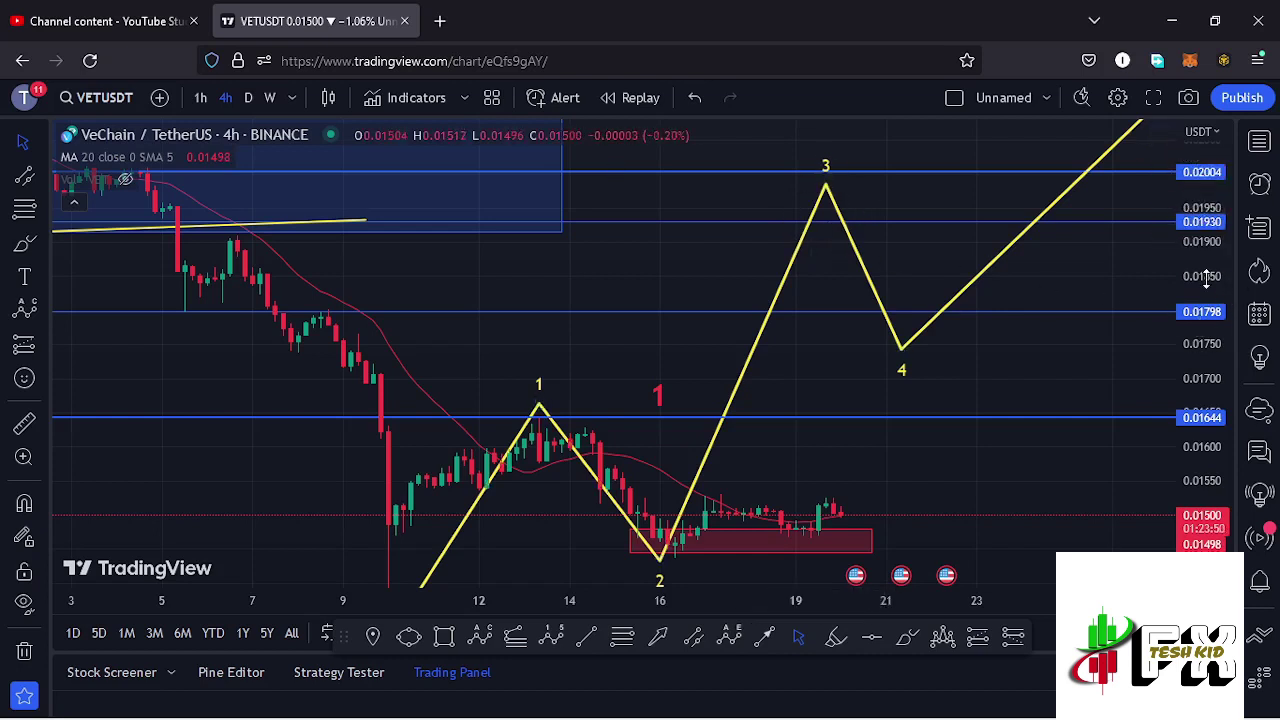
{"action": "left_click_drag", "start_coordinate": [1206, 280], "coordinate": [1206, 285]}
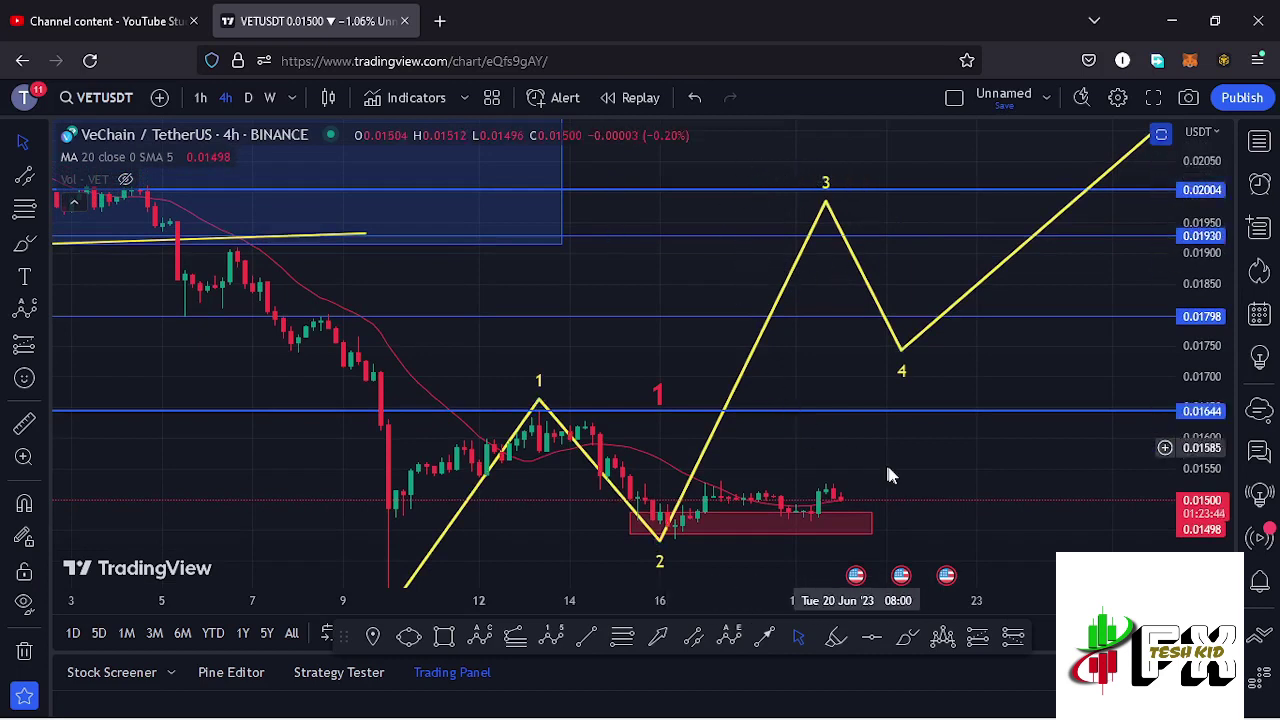
{"action": "left_click_drag", "start_coordinate": [910, 477], "coordinate": [903, 425]}
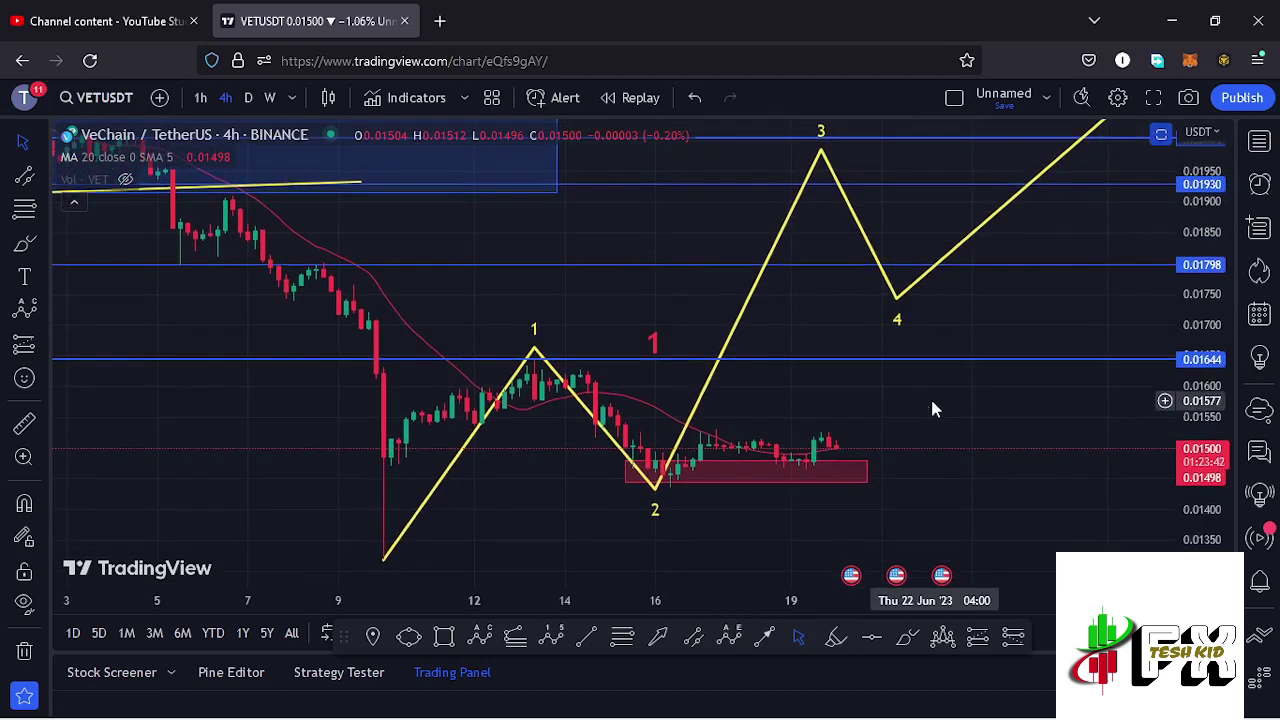
Use a trend-based Fib extension to set wave point 3 at 1.618 (~0.01964), then delete it
{"action": "left_click", "coordinate": [518, 643]}
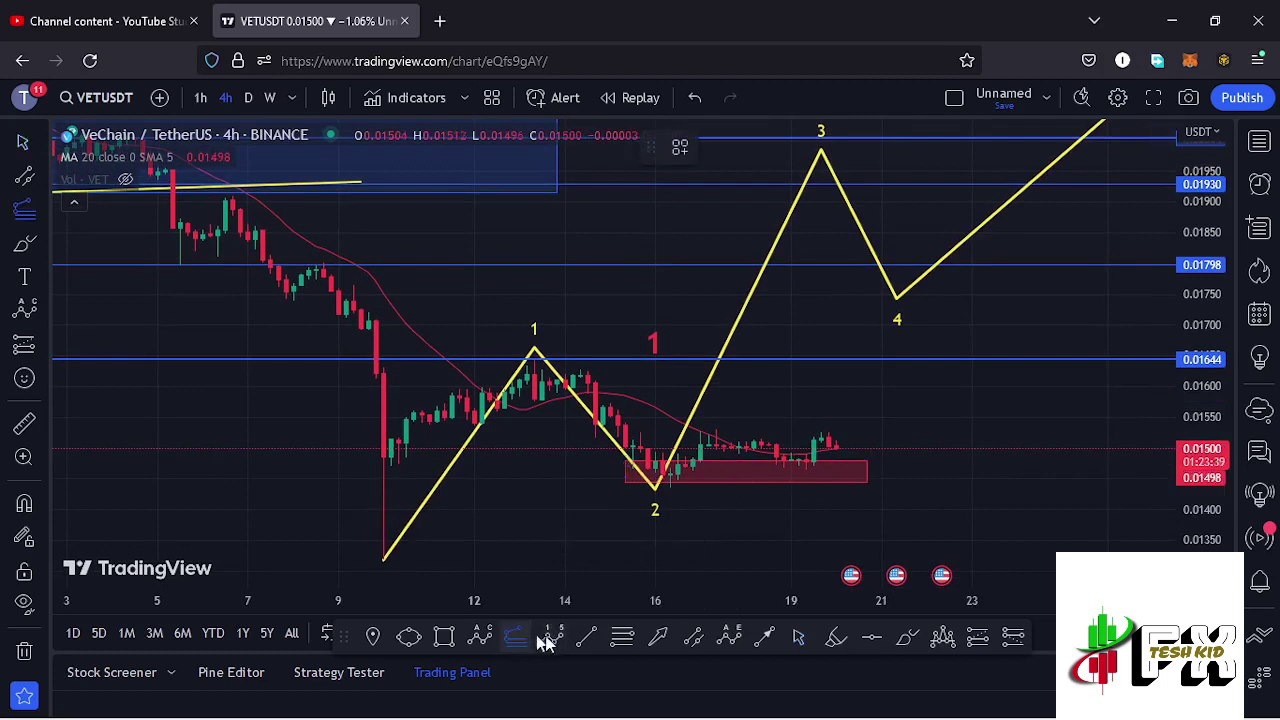
{"action": "left_click", "coordinate": [382, 558]}
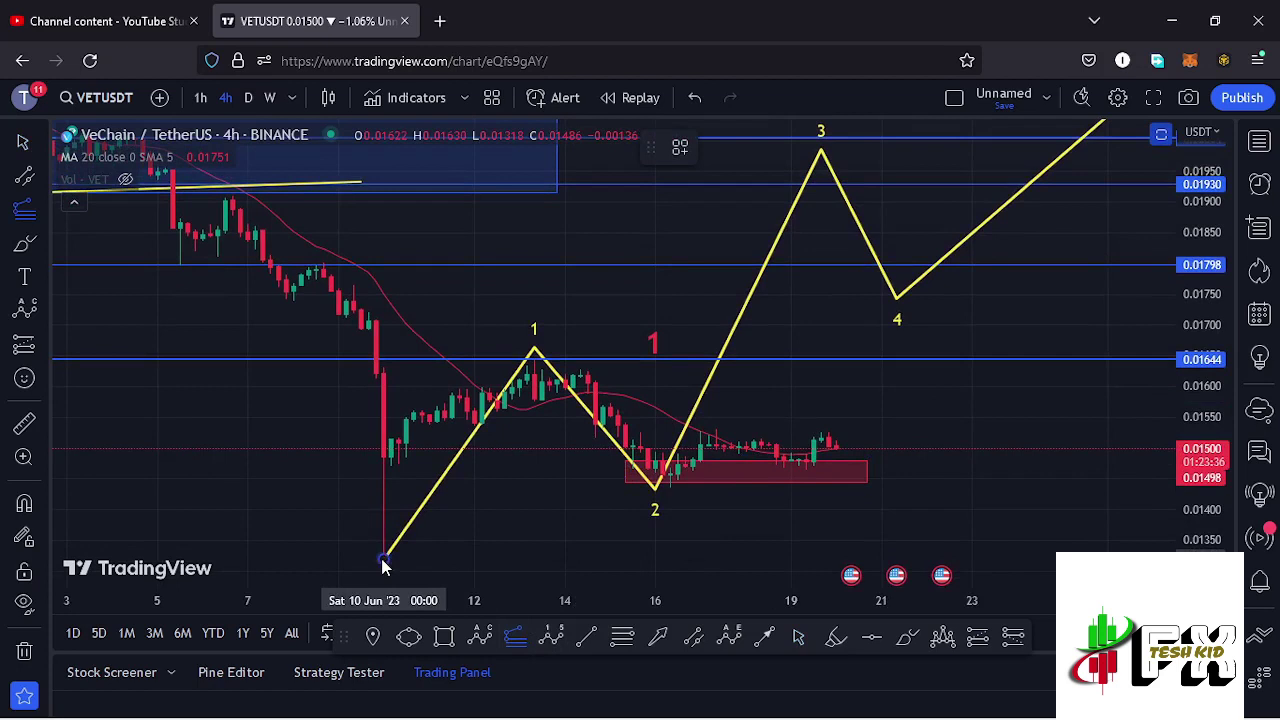
{"action": "left_click", "coordinate": [535, 362]}
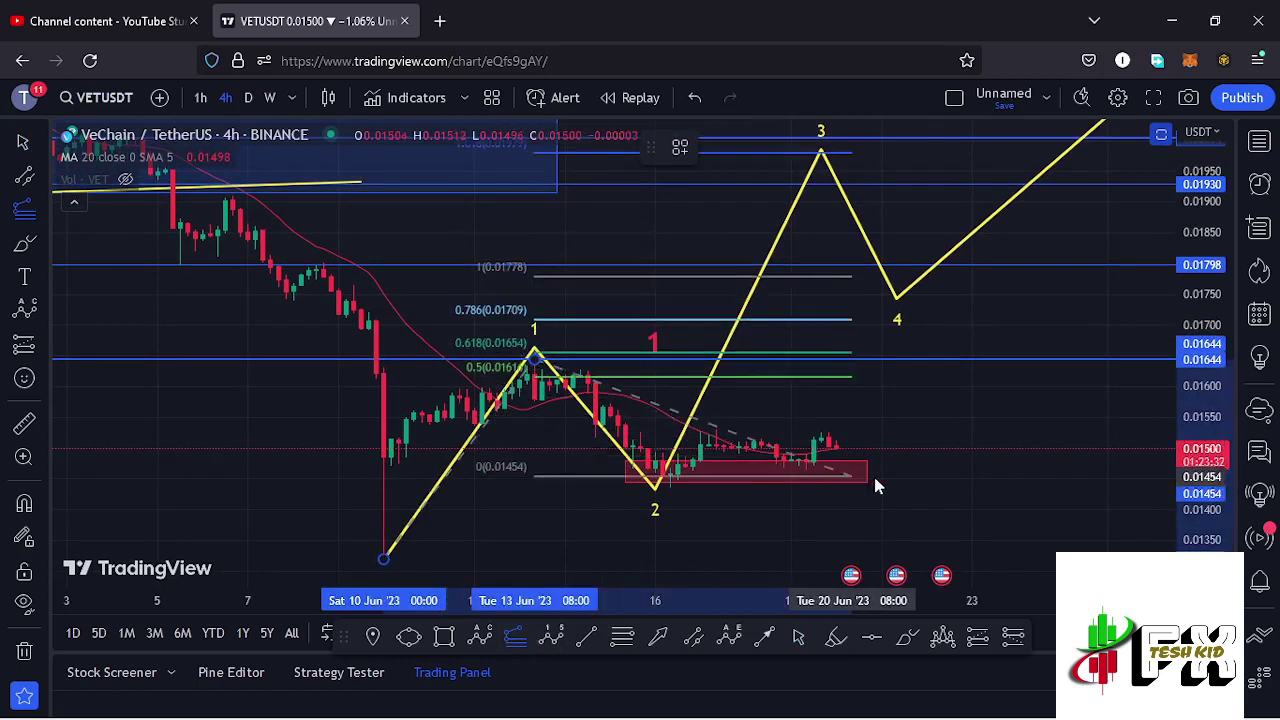
{"action": "left_click", "coordinate": [933, 487]}
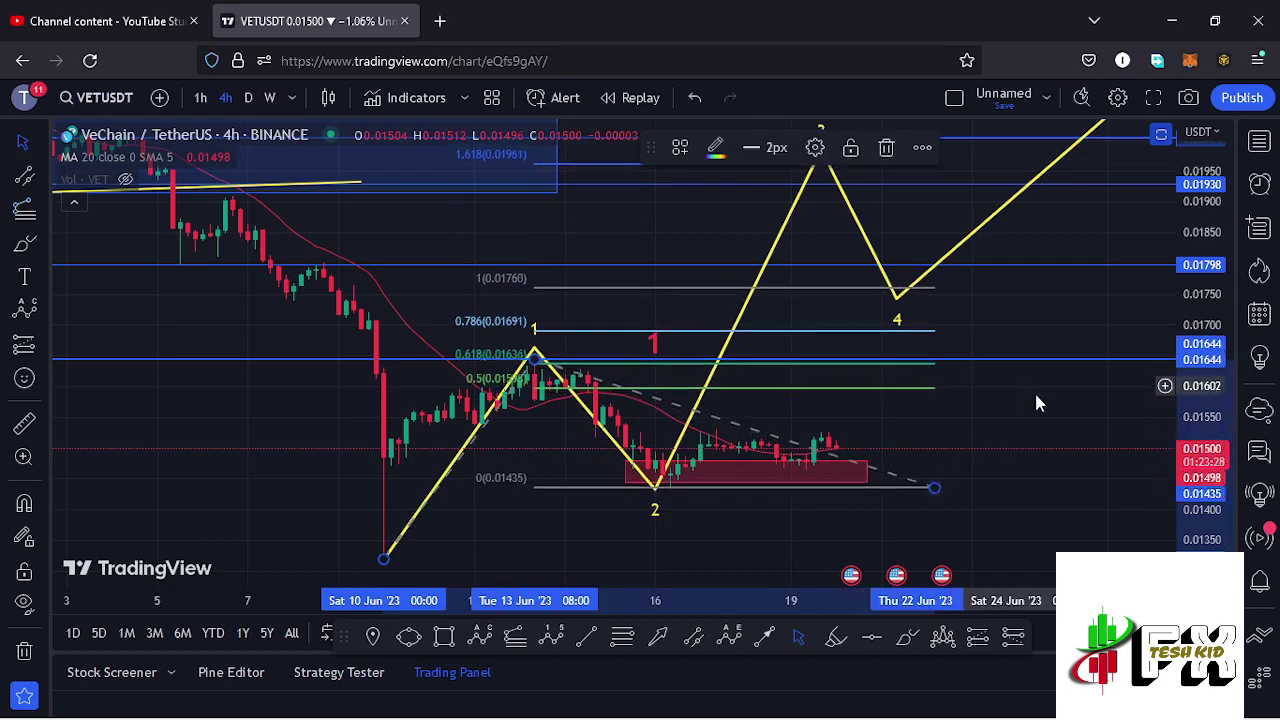
{"action": "left_click", "coordinate": [1035, 432]}
{"action": "left_click_drag", "start_coordinate": [1036, 432], "coordinate": [1042, 485]}
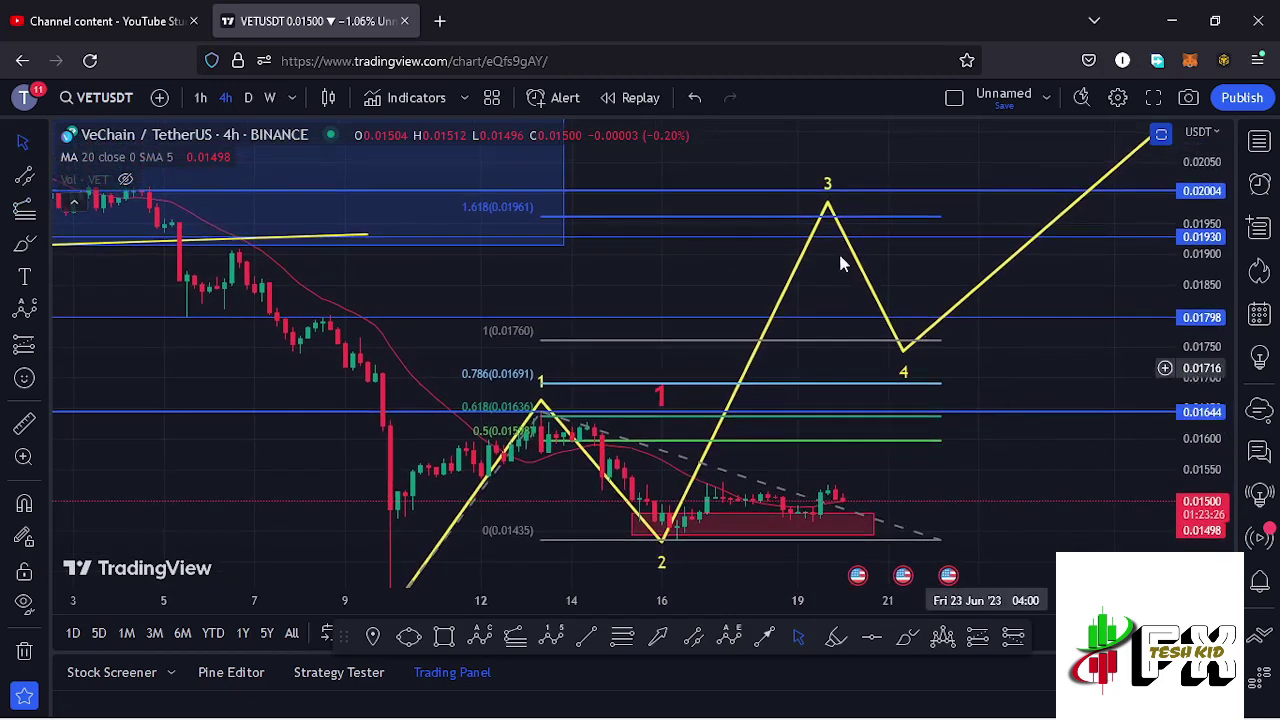
{"action": "left_click_drag", "start_coordinate": [828, 207], "coordinate": [819, 215]}
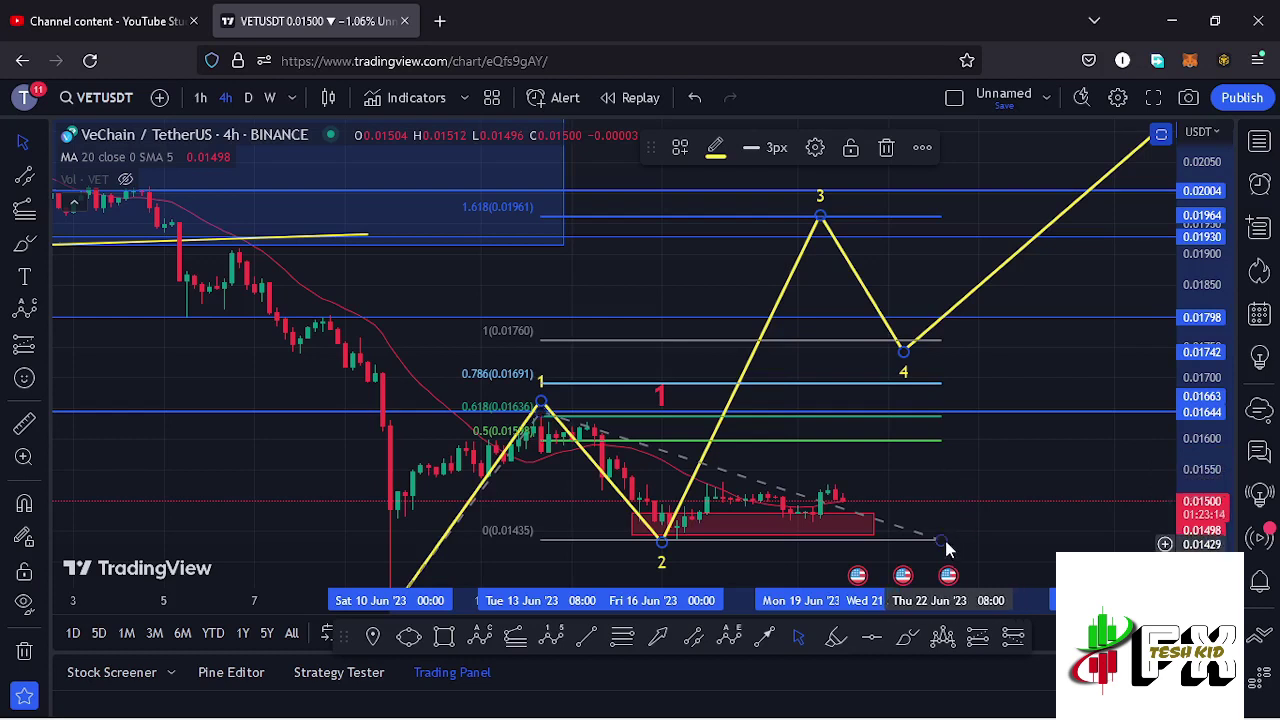
{"action": "left_click", "coordinate": [886, 150]}
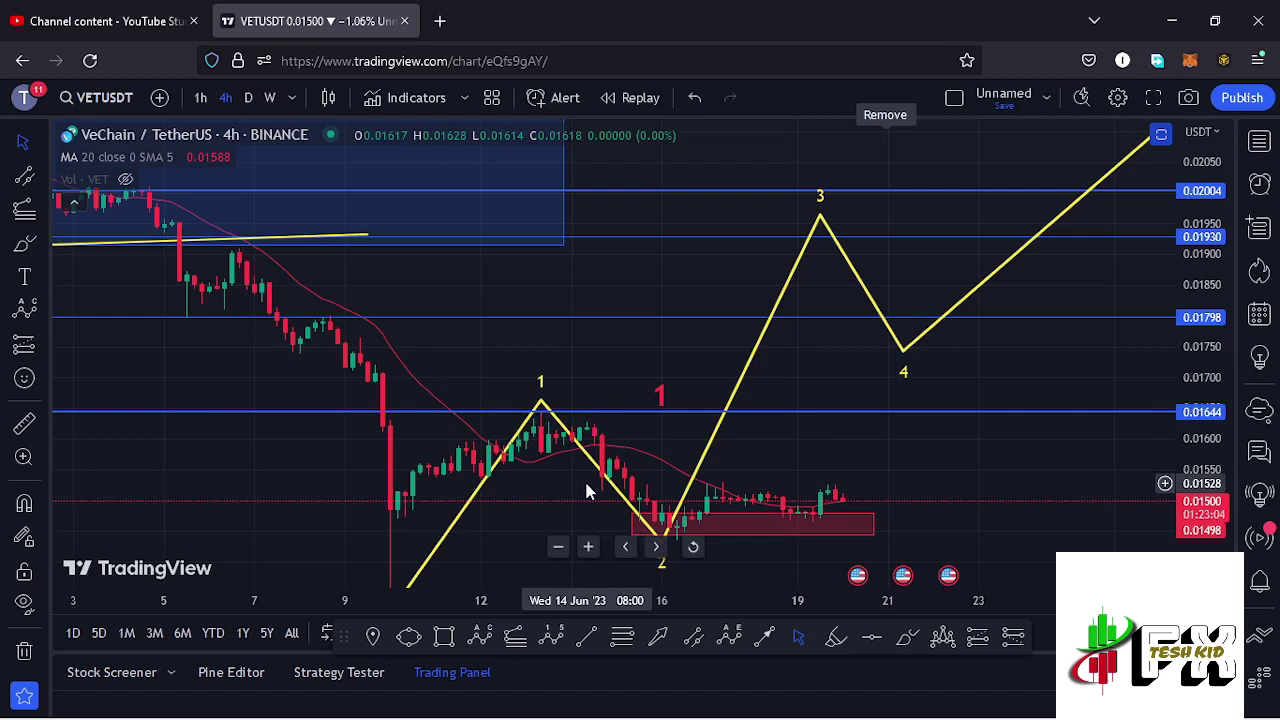
{"action": "left_click", "coordinate": [908, 646]}
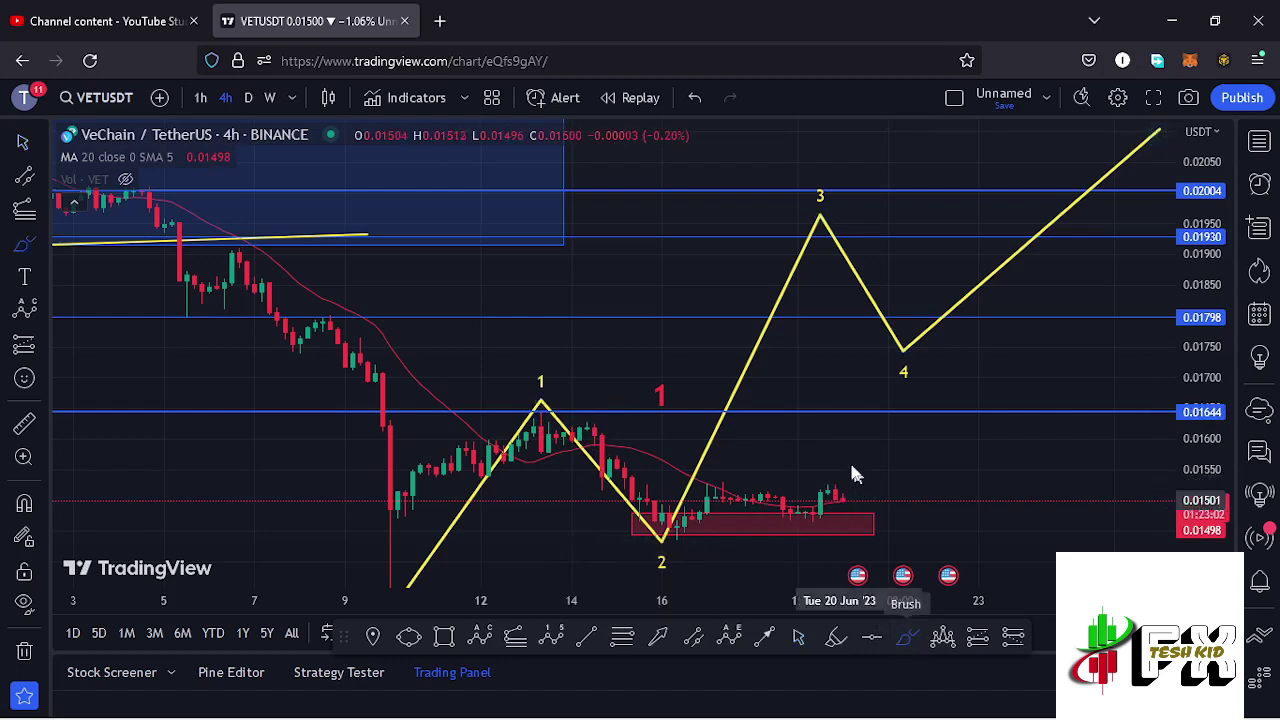
{"action": "left_click_drag", "start_coordinate": [836, 485], "coordinate": [862, 397]}
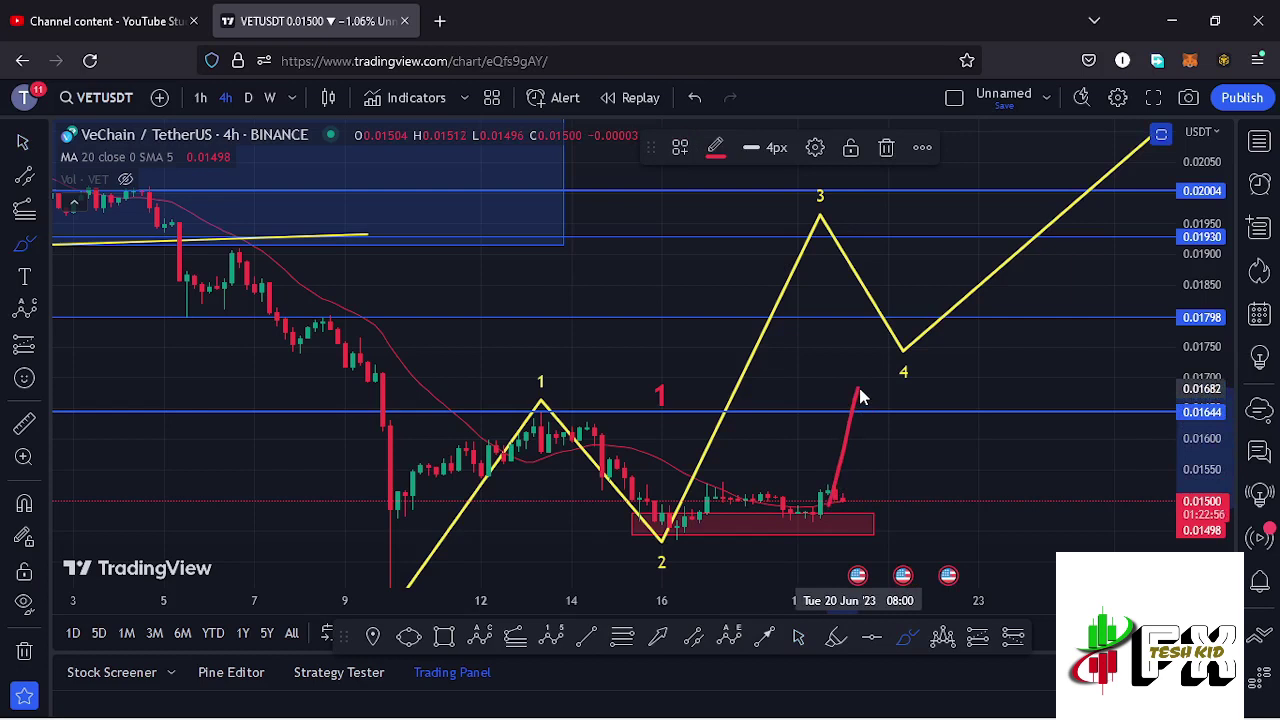
{"action": "left_click_drag", "start_coordinate": [860, 392], "coordinate": [886, 420]}
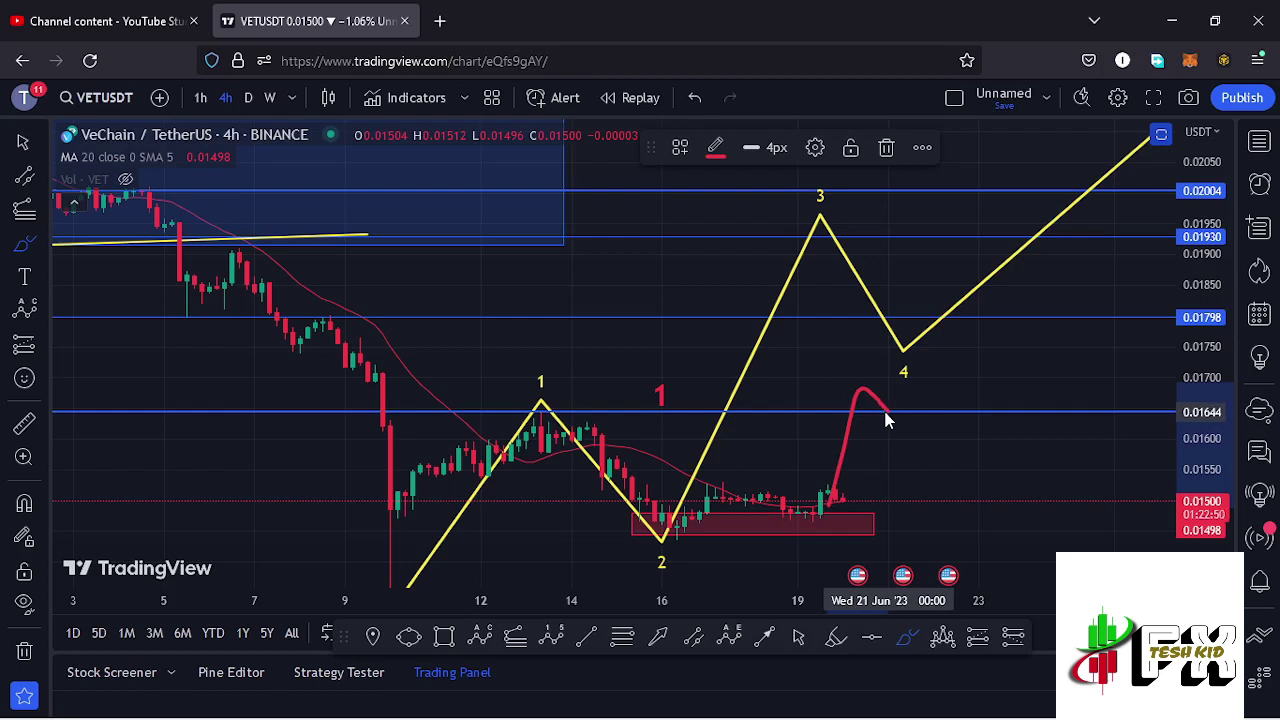
{"action": "left_click_drag", "start_coordinate": [886, 420], "coordinate": [915, 292]}
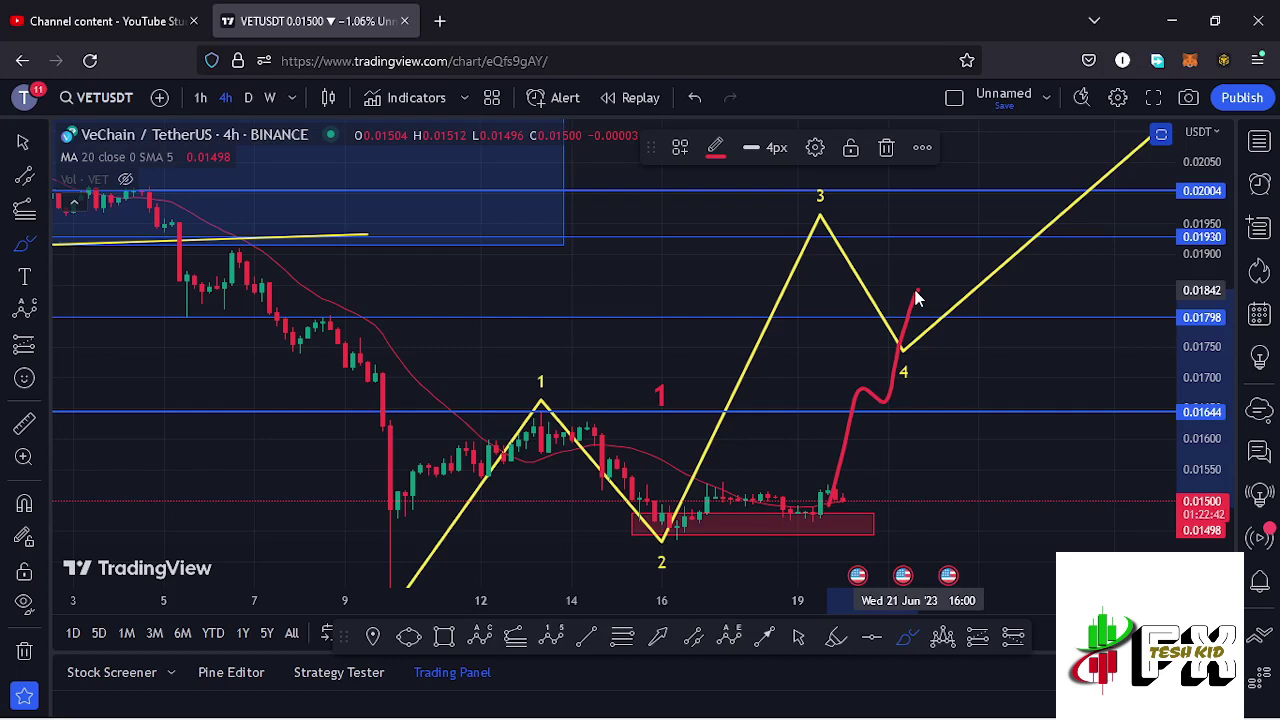
{"action": "mouse_move", "coordinate": [917, 297]}
{"action": "left_mouse_down"}
{"action": "mouse_move", "coordinate": [921, 282]}
{"action": "mouse_move", "coordinate": [948, 322]}
{"action": "mouse_move", "coordinate": [990, 225]}
{"action": "left_mouse_up"}
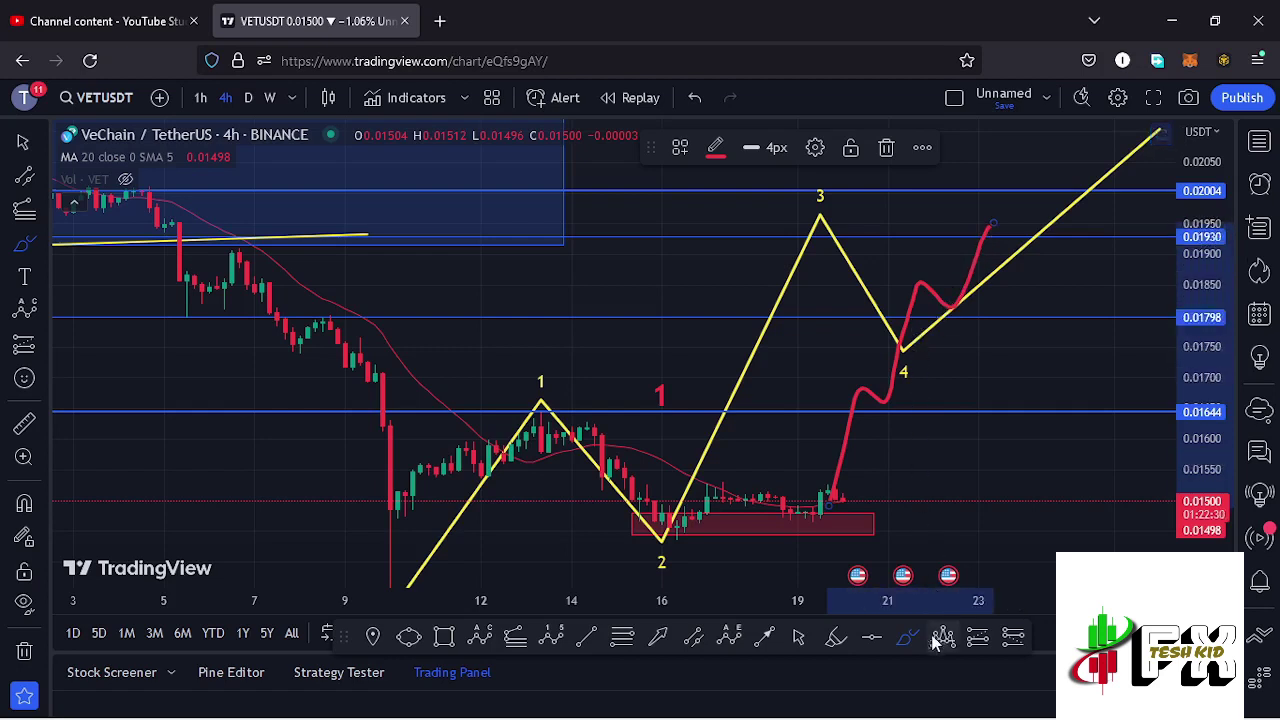
{"action": "left_click", "coordinate": [887, 149]}
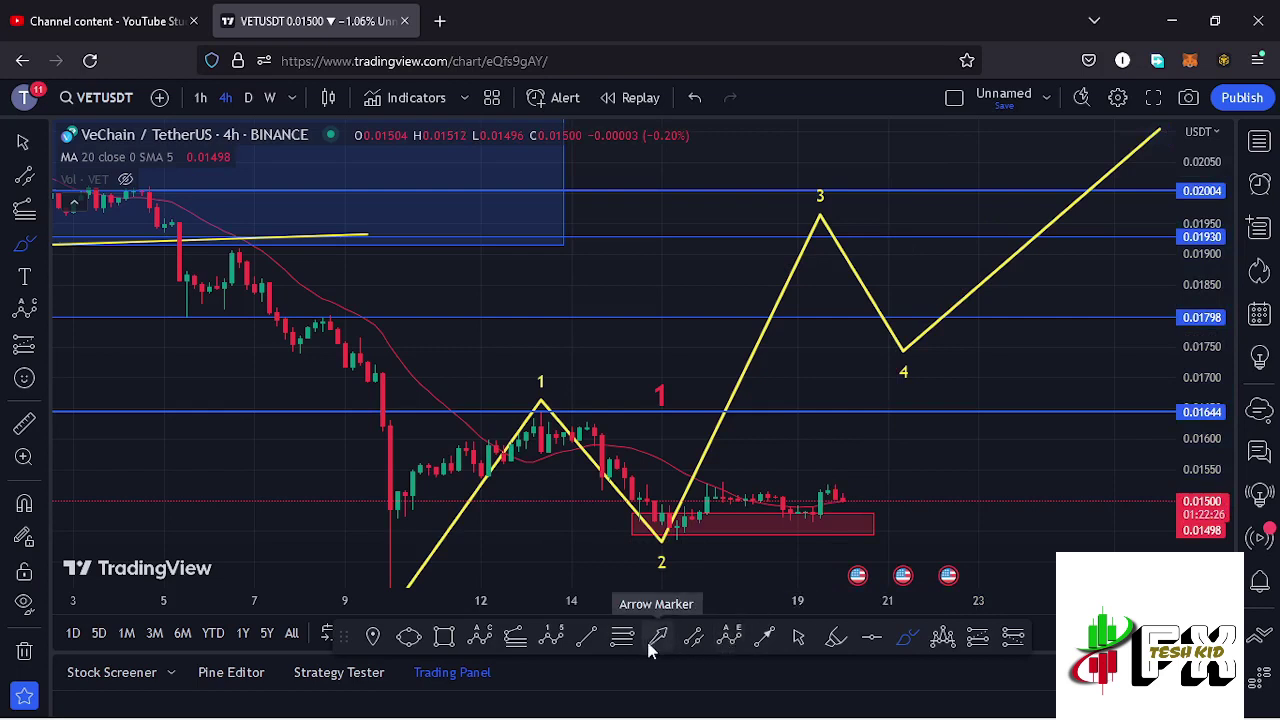
Stretch the red demand zone rectangle slightly further right past the latest candles
{"action": "left_click", "coordinate": [799, 640]}
{"action": "left_click_drag", "start_coordinate": [950, 510], "coordinate": [950, 399]}
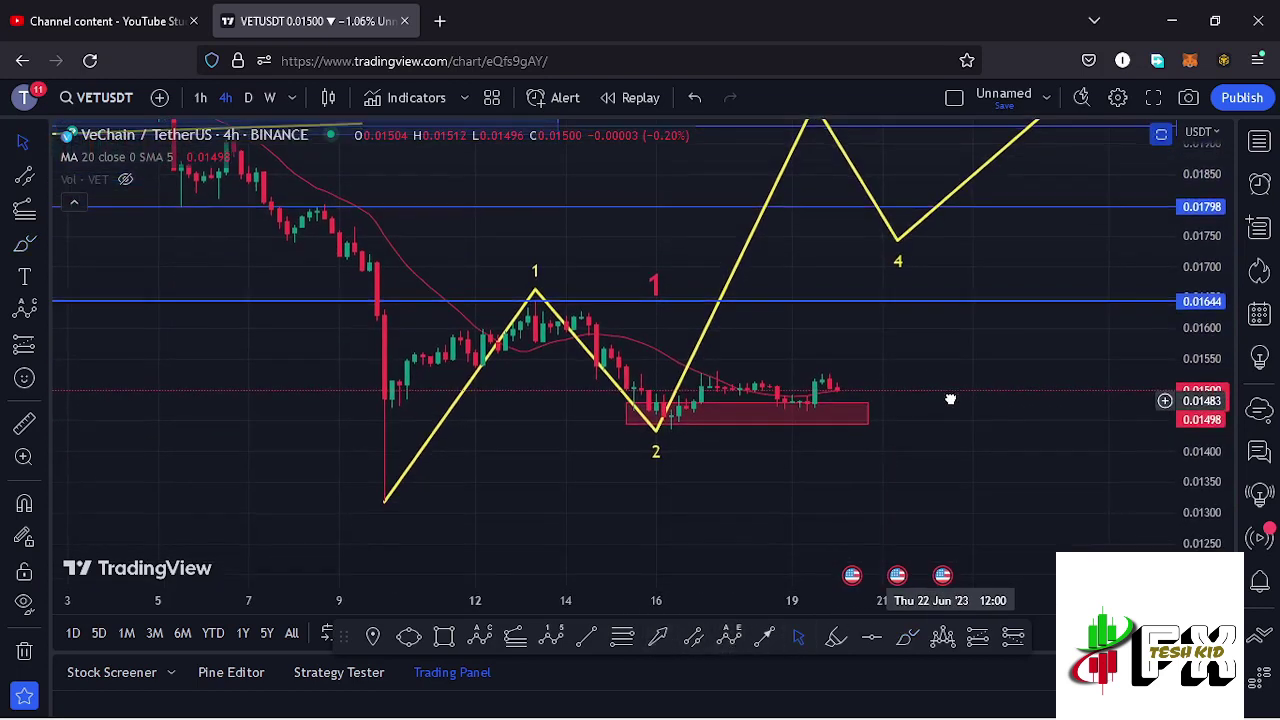
{"action": "left_click", "coordinate": [835, 410]}
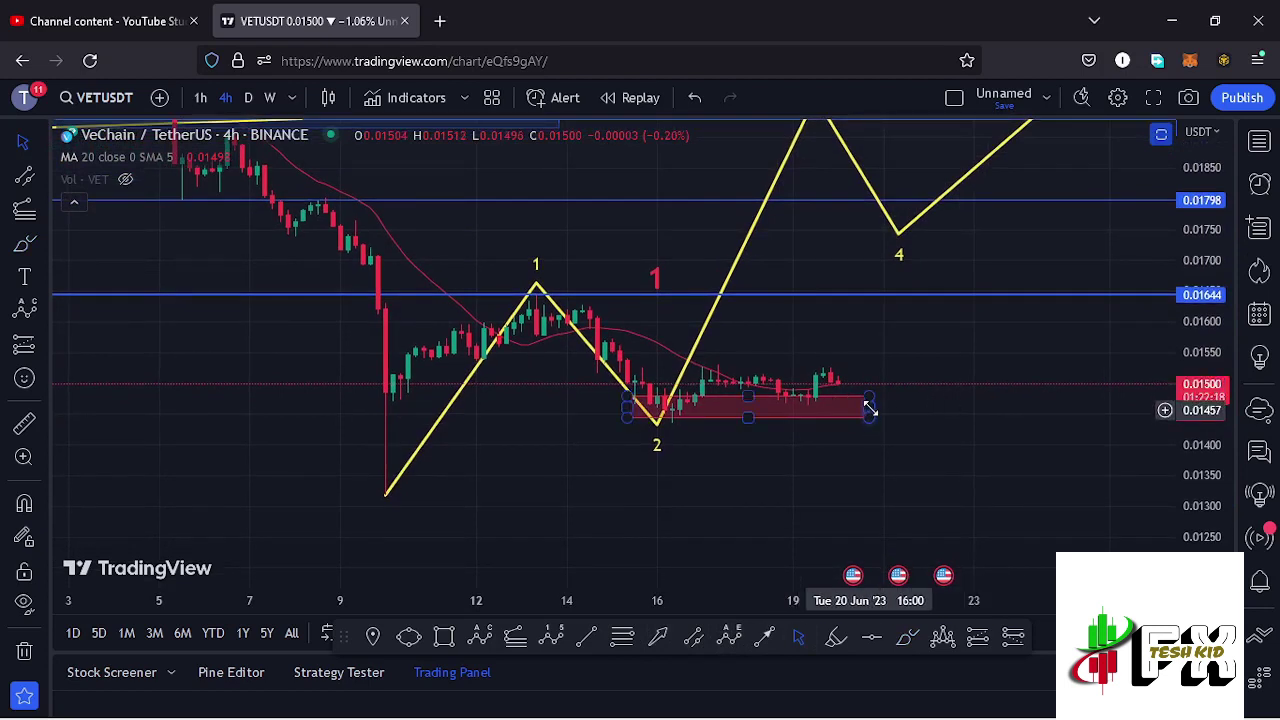
{"action": "left_click_drag", "start_coordinate": [872, 407], "coordinate": [895, 447]}
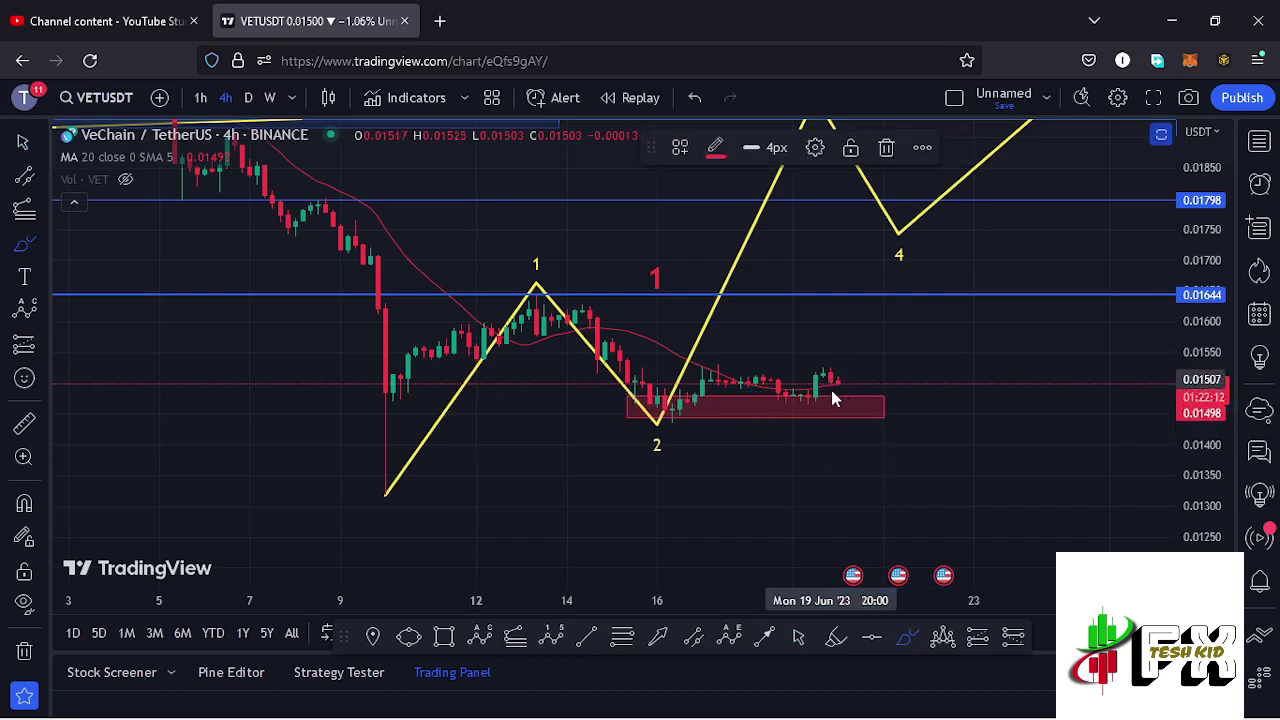
Sketch a red freehand brush stroke toward point 4, then delete it
{"action": "left_click_drag", "start_coordinate": [833, 383], "coordinate": [839, 418]}
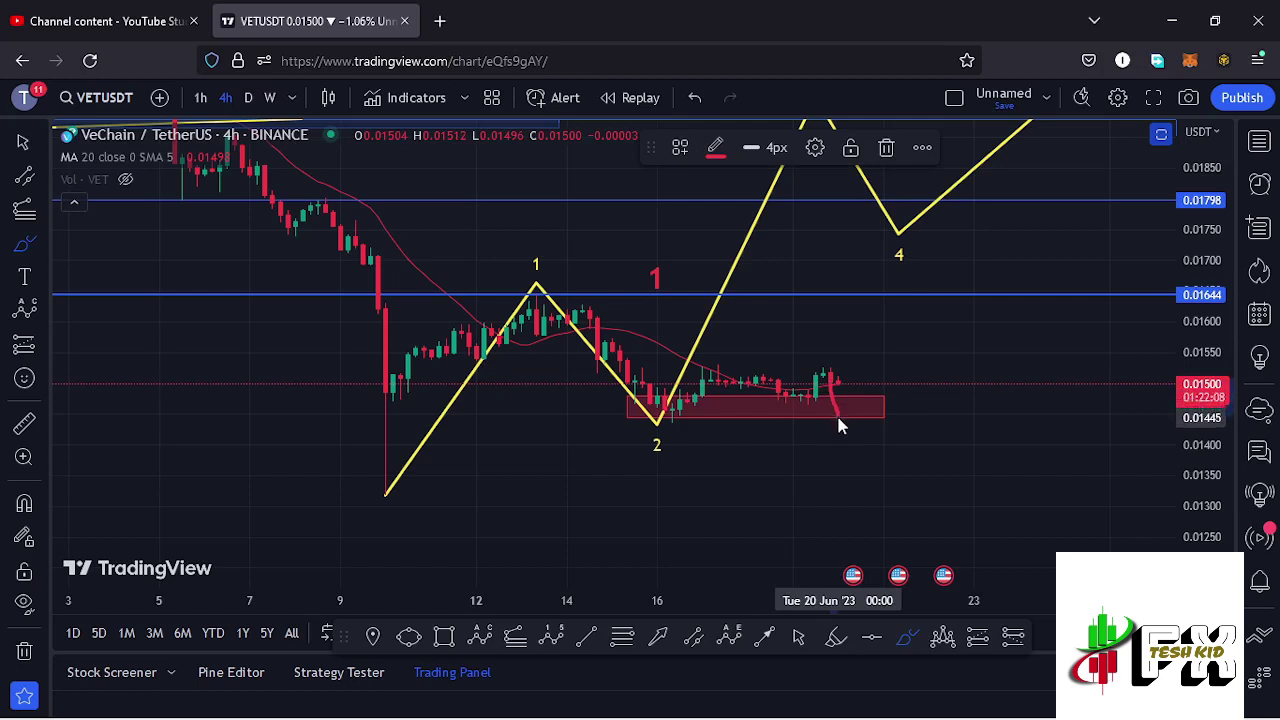
{"action": "left_click_drag", "start_coordinate": [838, 418], "coordinate": [883, 317]}
{"action": "left_click_drag", "start_coordinate": [905, 267], "coordinate": [913, 232]}
{"action": "left_click", "coordinate": [887, 149]}
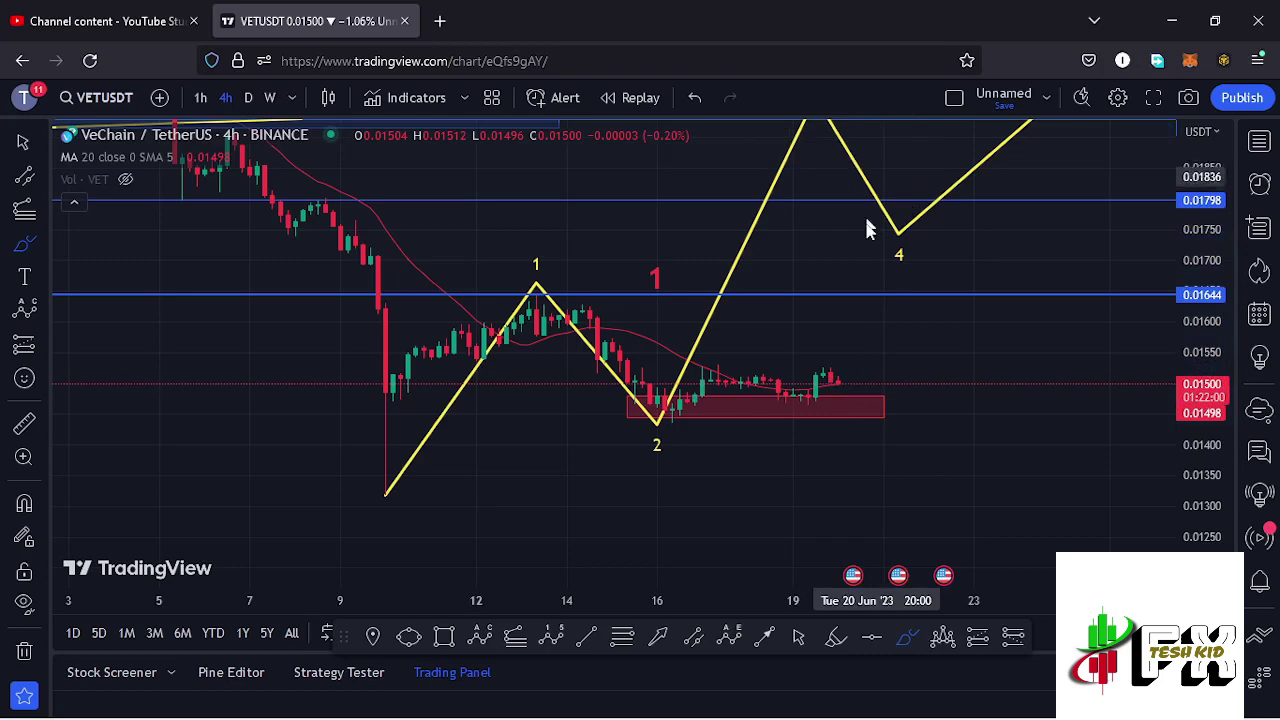
Draw a Fib retracement from the swing low to 0.01644 and drop the zone's bottom to 0.01394
{"action": "left_click", "coordinate": [622, 636]}
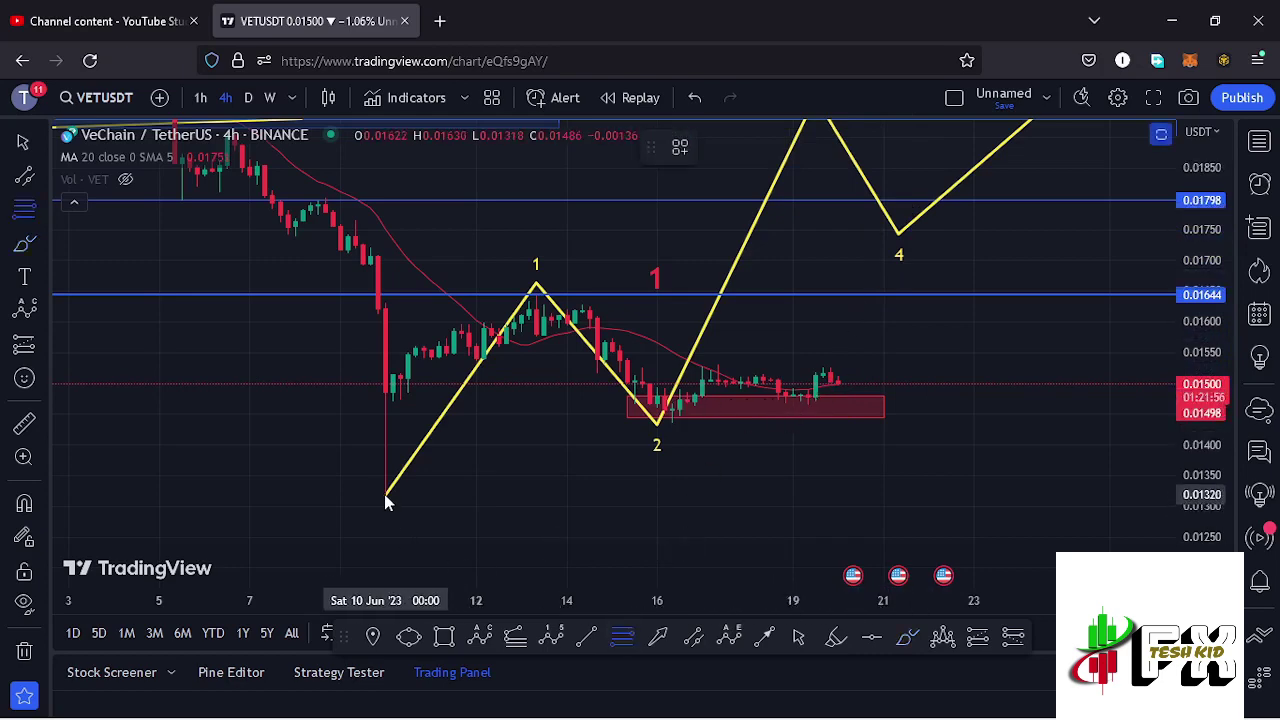
{"action": "left_click", "coordinate": [385, 495]}
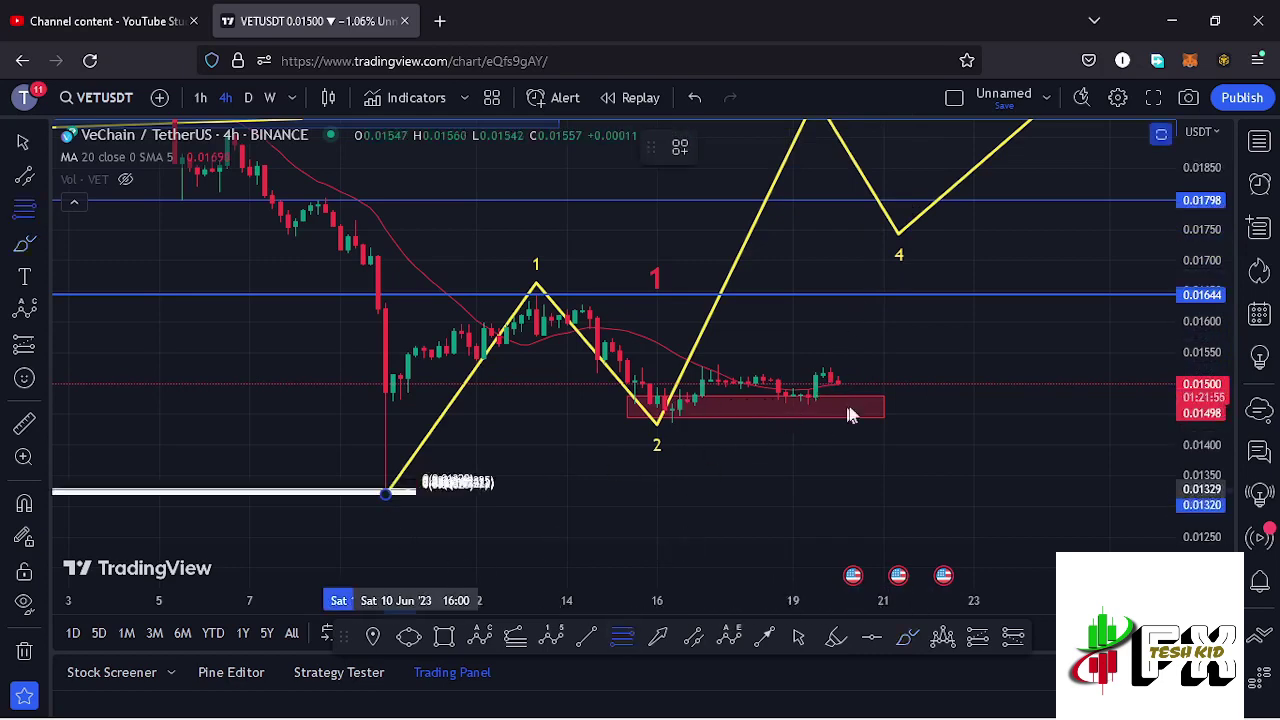
{"action": "left_click", "coordinate": [983, 294]}
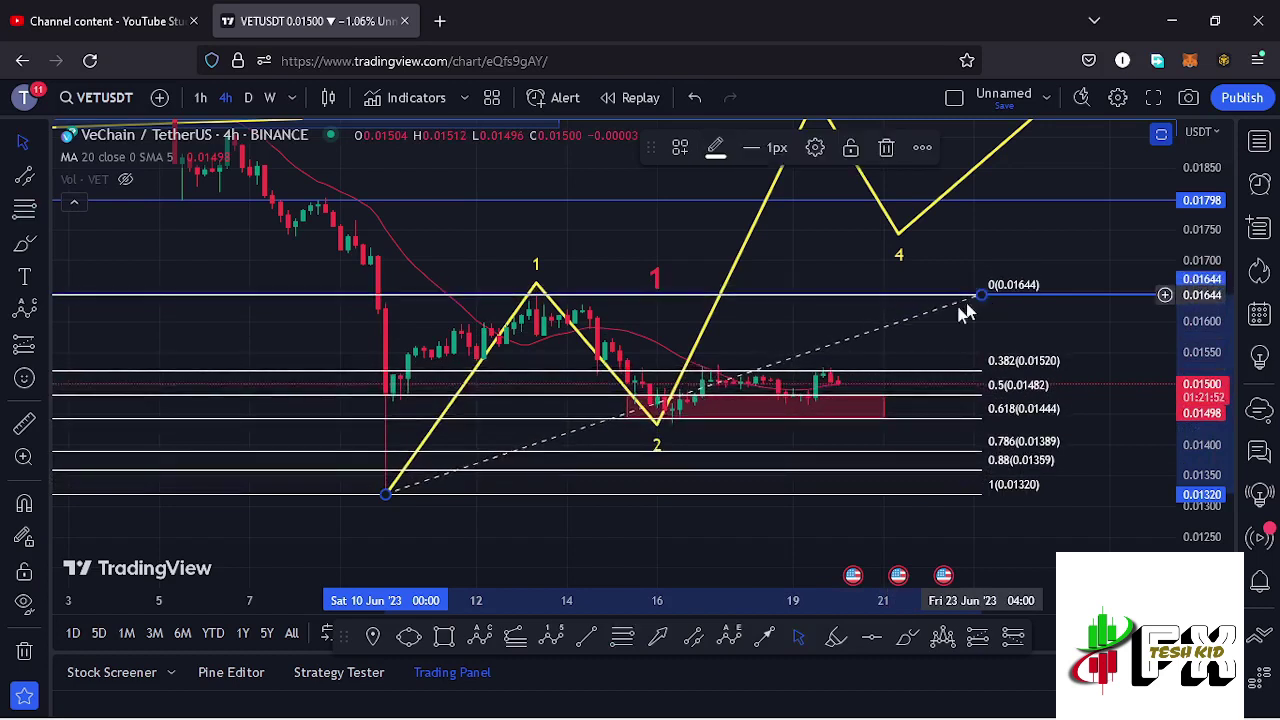
{"action": "left_click_drag", "start_coordinate": [759, 418], "coordinate": [758, 448]}
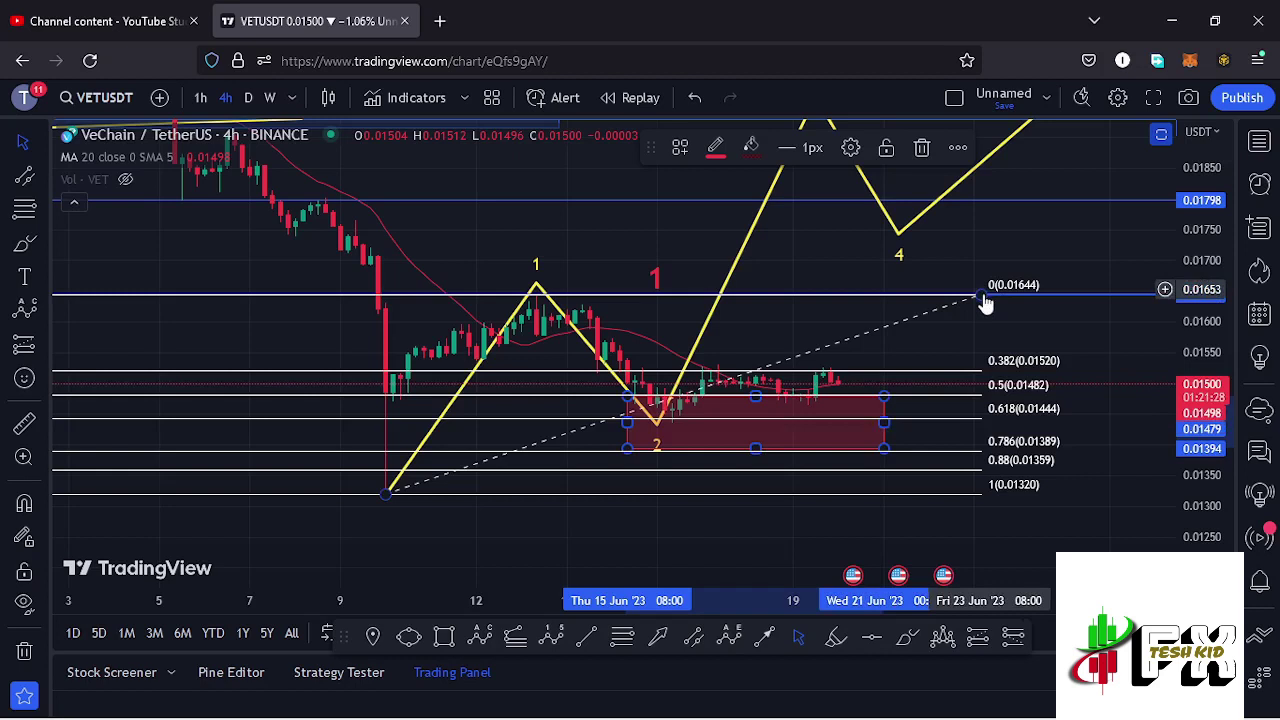
Delete the temporary Fibonacci retracement, leaving the demand zone at 0.01394–0.01482
{"action": "left_click", "coordinate": [948, 306]}
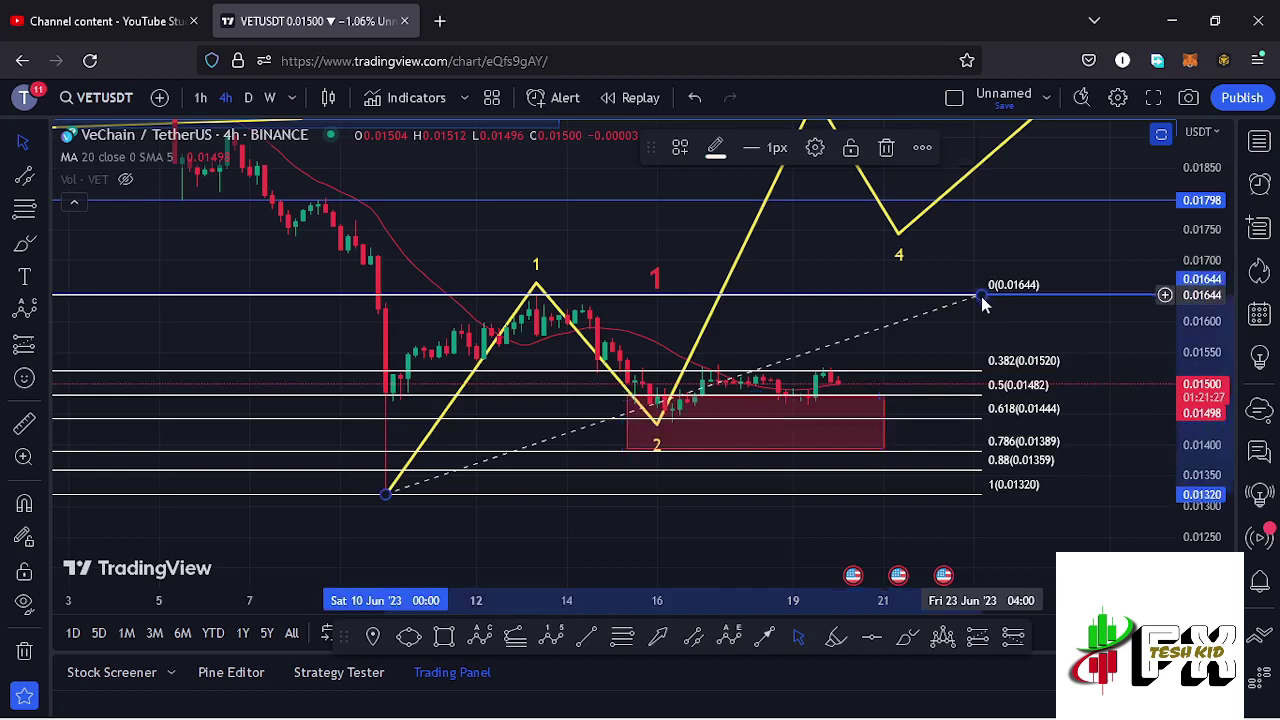
{"action": "left_click", "coordinate": [888, 150]}
{"action": "left_click", "coordinate": [766, 400]}
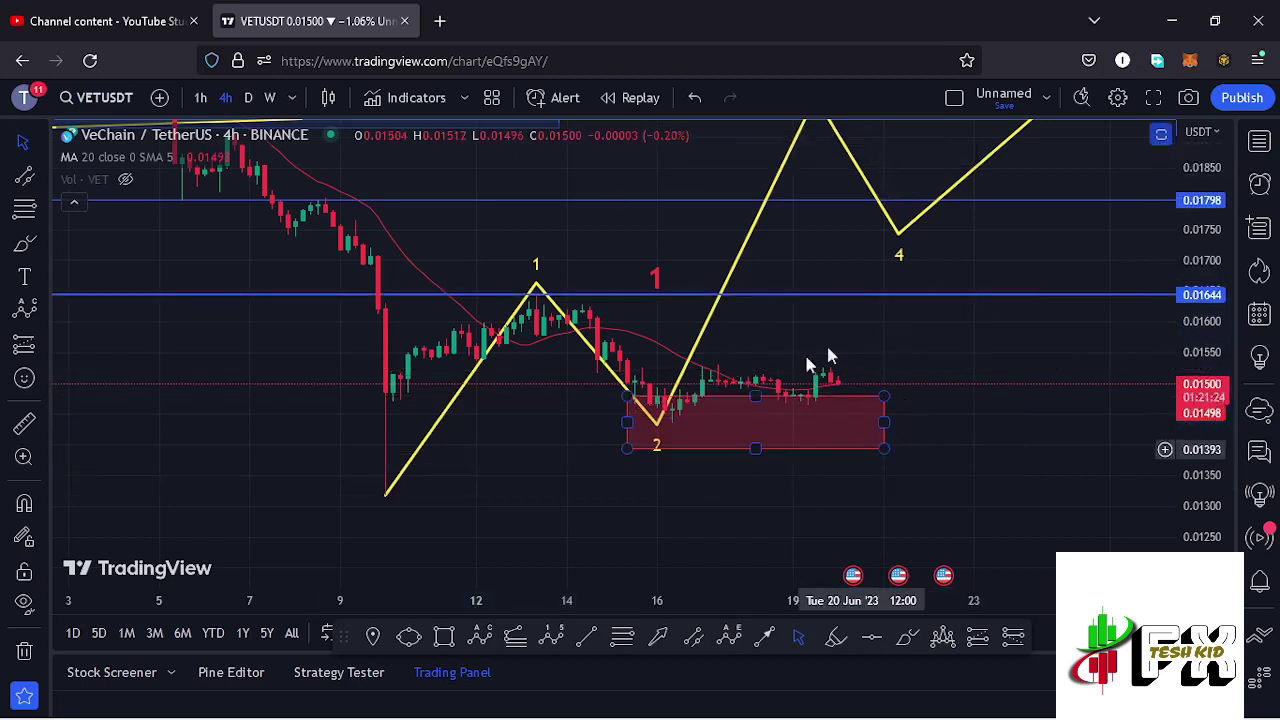
{"action": "left_click", "coordinate": [869, 322]}
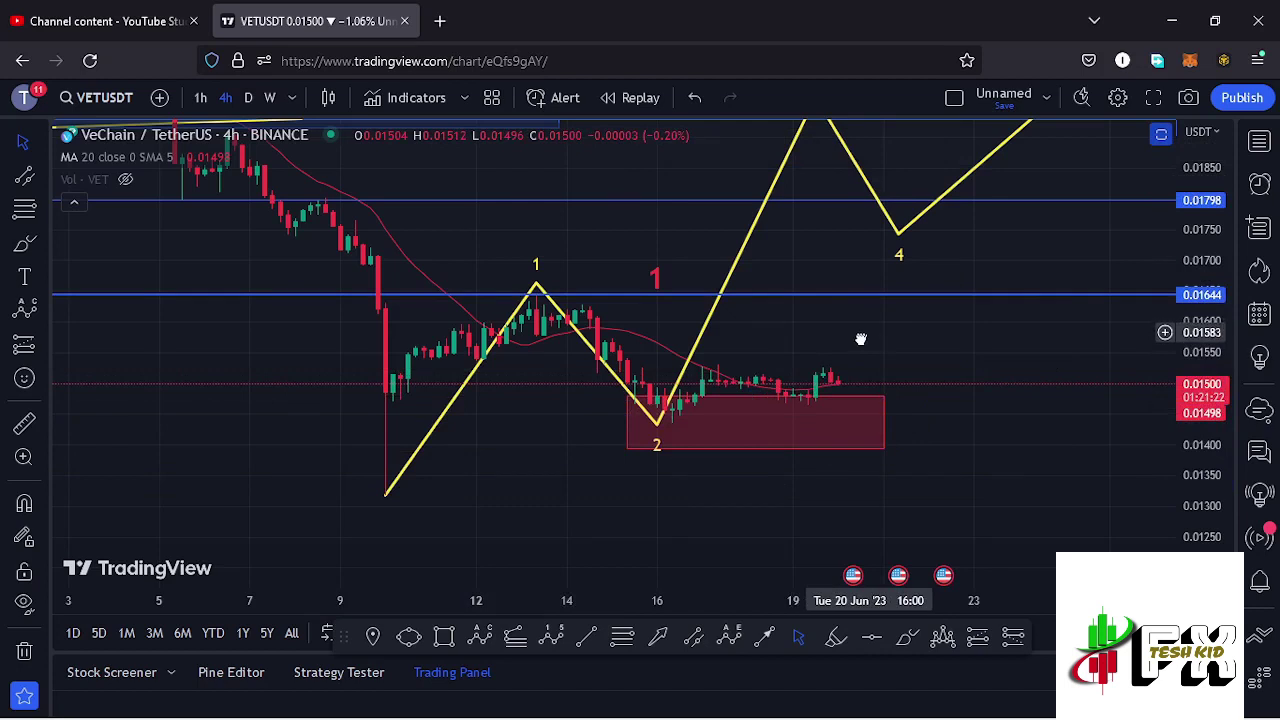
Fit the whole yellow impulse in view and pull point 5 left to about 0.0215
{"action": "left_click_drag", "start_coordinate": [860, 339], "coordinate": [827, 411]}
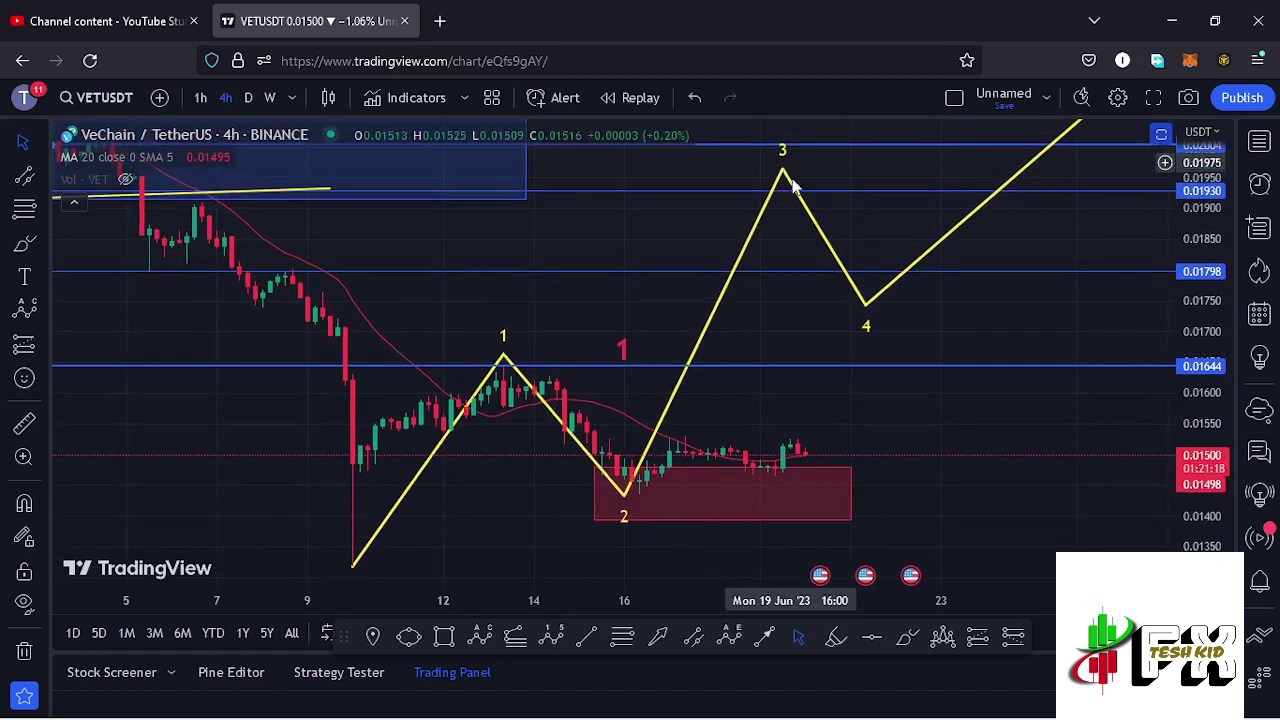
{"action": "scroll", "coordinate": [820, 330], "scroll_direction": "down", "scroll_amount": 2}
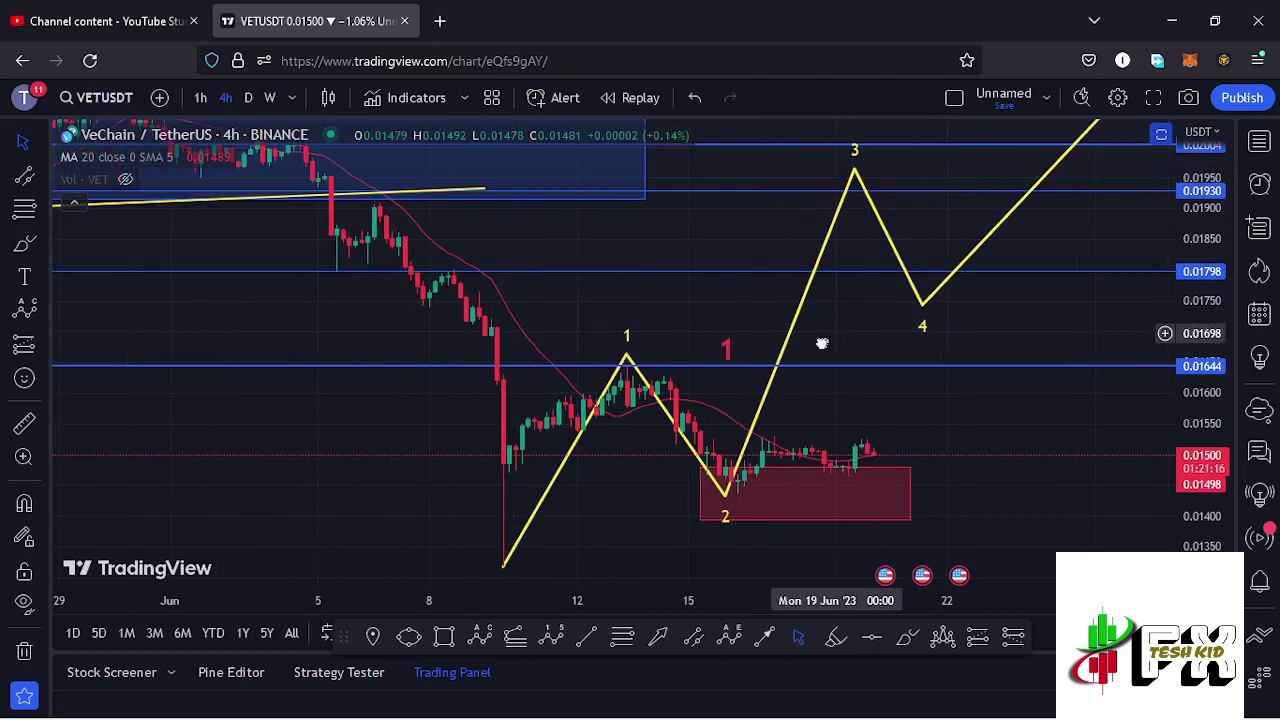
{"action": "left_click_drag", "start_coordinate": [823, 343], "coordinate": [778, 393]}
{"action": "left_click_drag", "start_coordinate": [1200, 225], "coordinate": [1198, 290]}
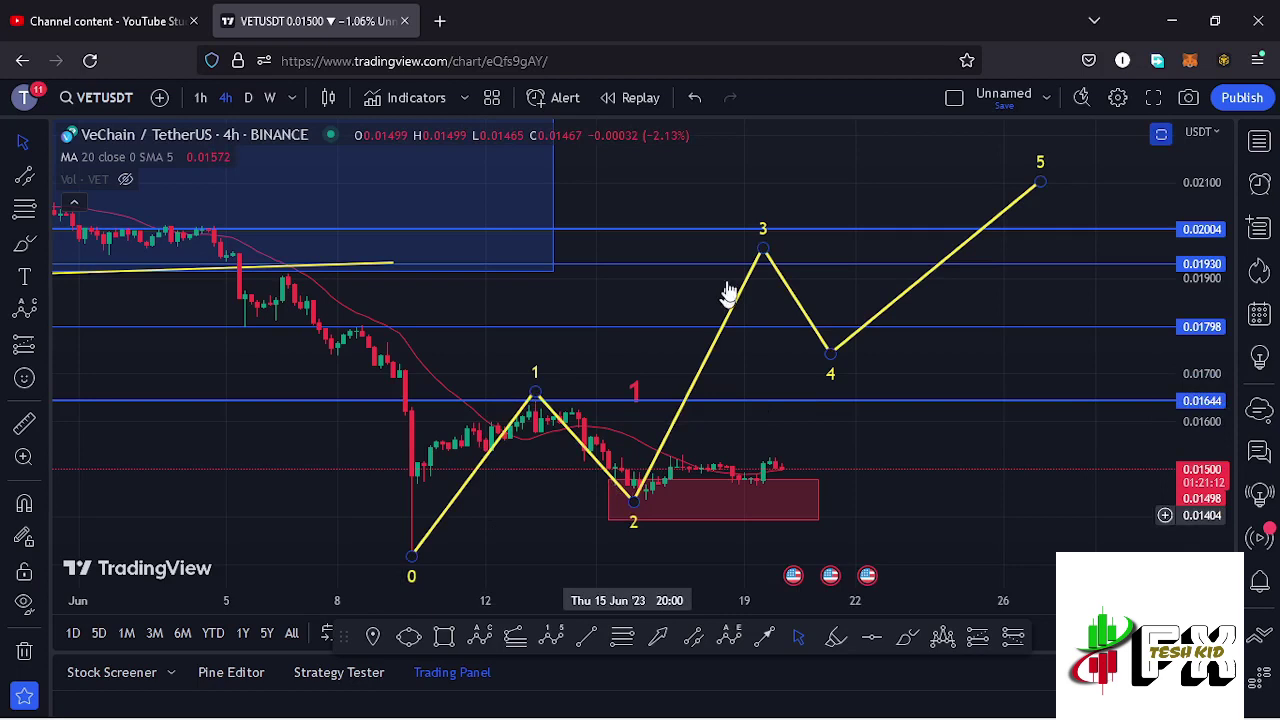
{"action": "mouse_move", "coordinate": [993, 169]}
{"action": "left_mouse_down"}
{"action": "mouse_move", "coordinate": [834, 211]}
{"action": "mouse_move", "coordinate": [794, 199]}
{"action": "left_mouse_up"}
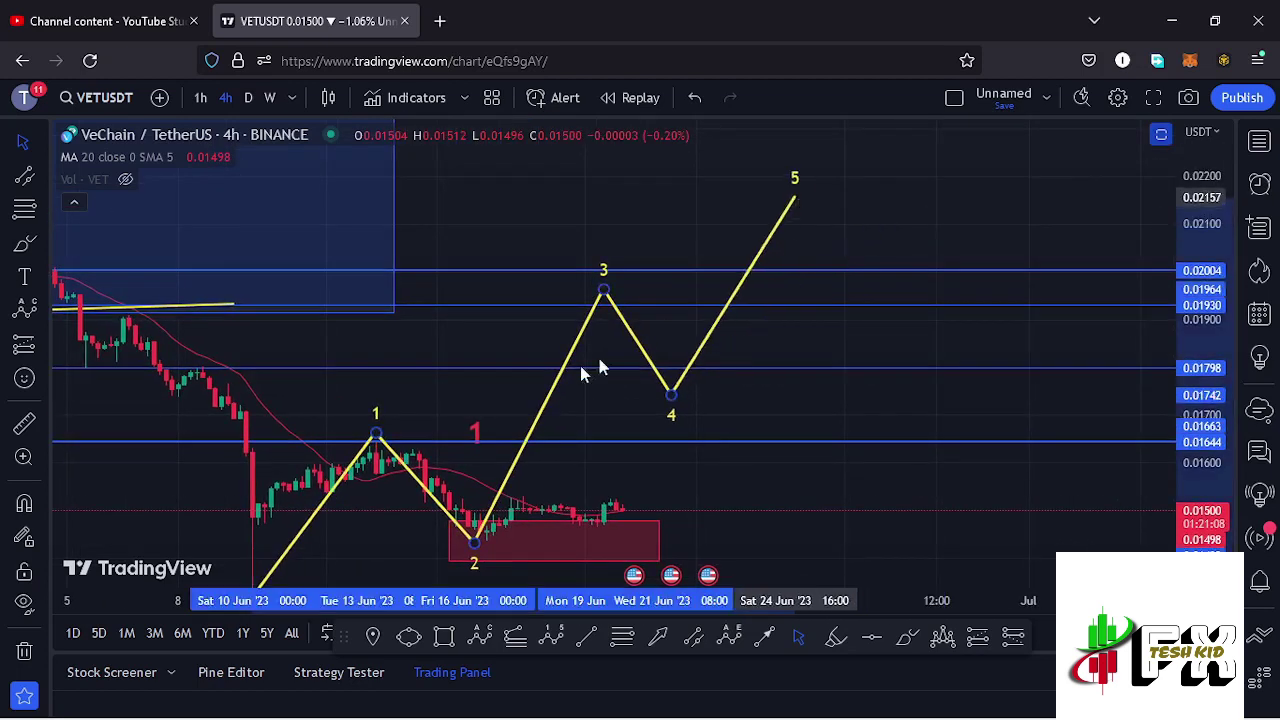
Draw a blue ABC correction from point 5: (A) near 0.0191, (B) near 0.0206, (C) near 0.0180
{"action": "left_click", "coordinate": [483, 635]}
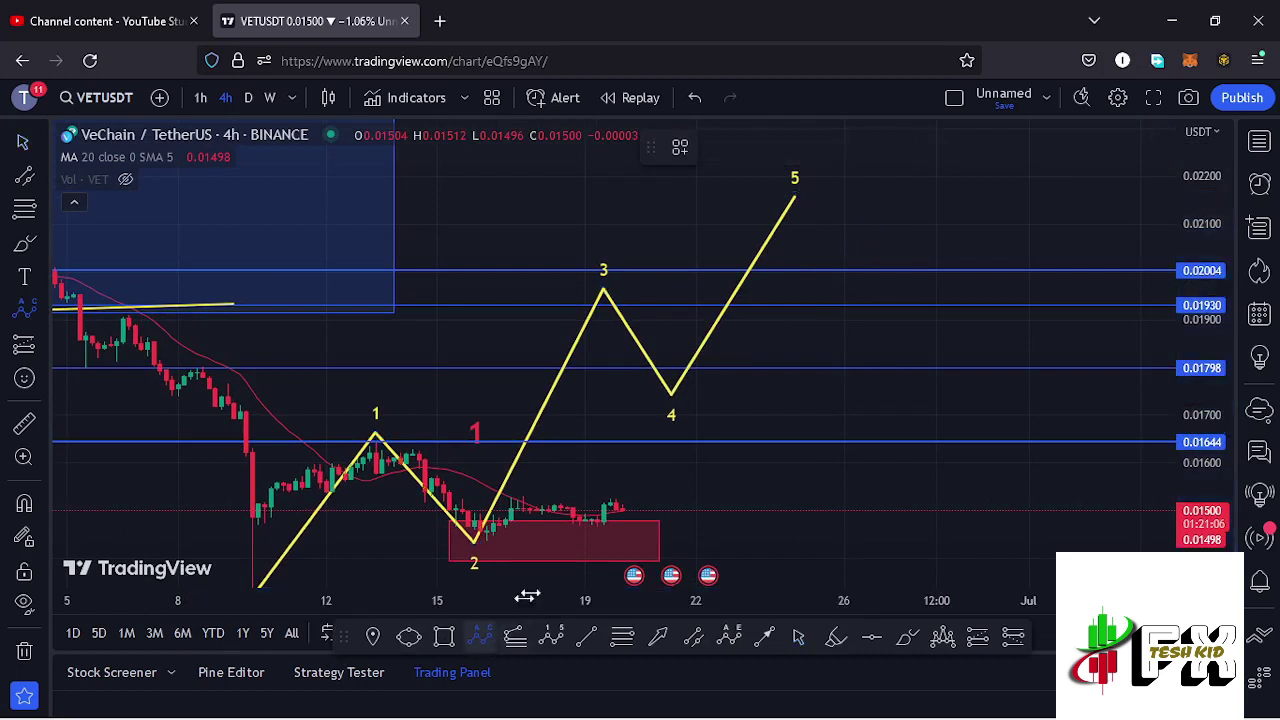
{"action": "left_click", "coordinate": [794, 201]}
{"action": "left_click", "coordinate": [838, 315]}
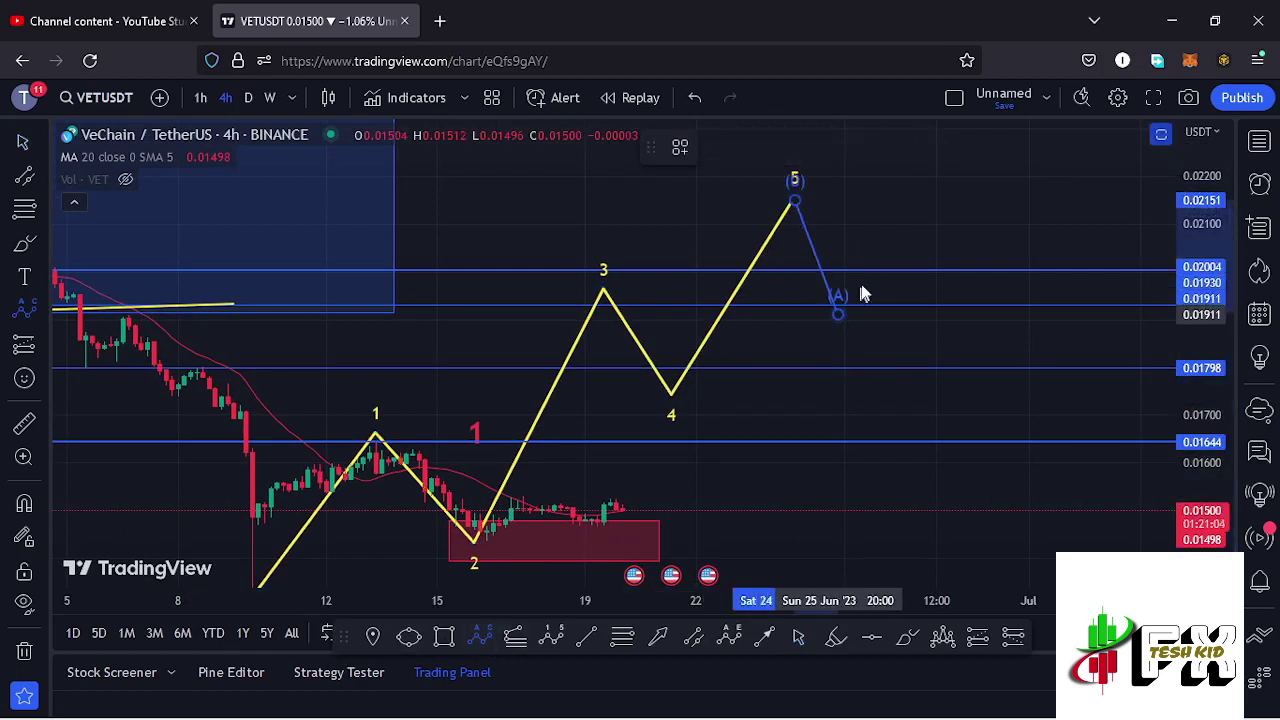
{"action": "left_click", "coordinate": [905, 245]}
{"action": "left_click", "coordinate": [972, 365]}
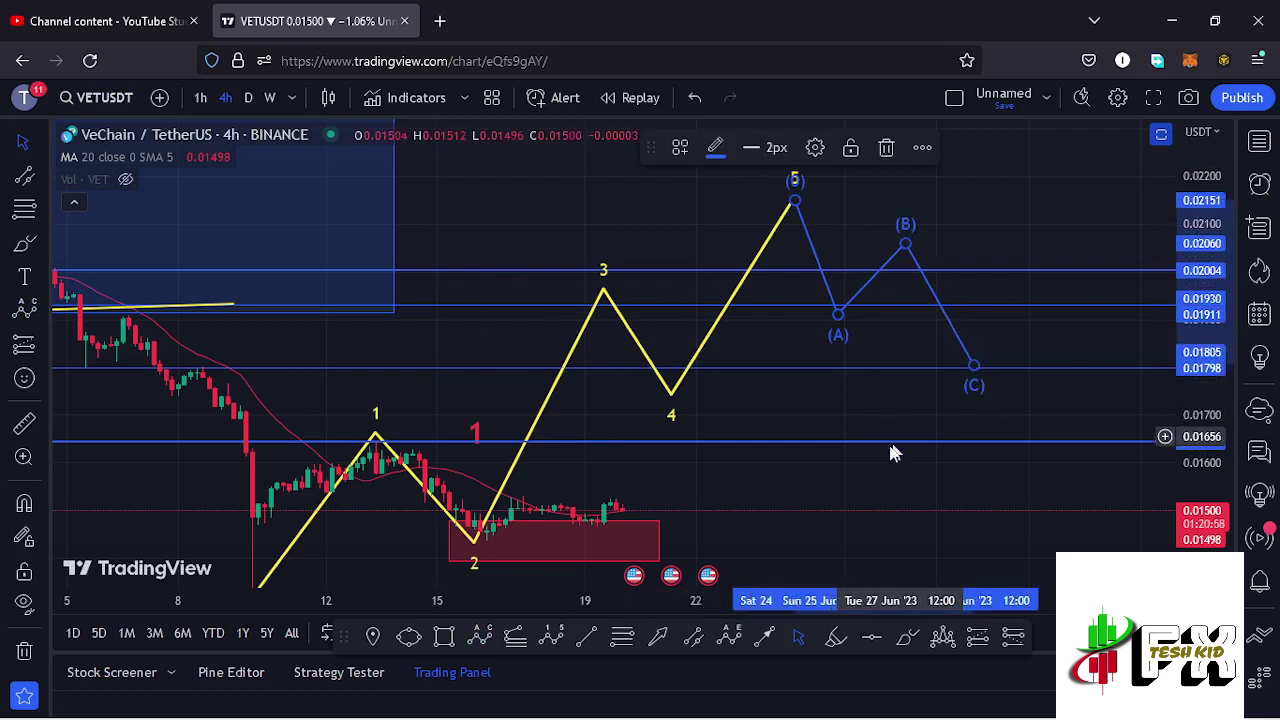
{"action": "scroll", "coordinate": [862, 531], "scroll_direction": "down", "scroll_amount": 2}
{"action": "left_click_drag", "start_coordinate": [880, 478], "coordinate": [891, 420]}
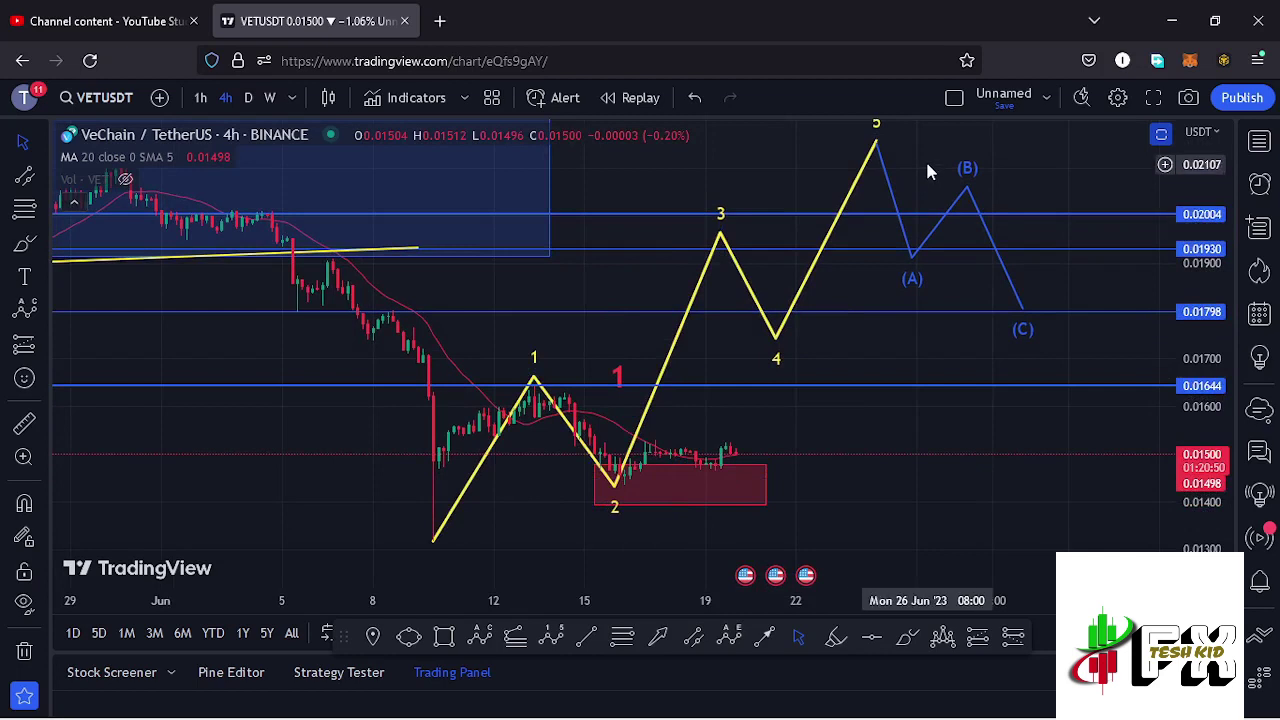
{"action": "left_click_drag", "start_coordinate": [924, 196], "coordinate": [884, 258]}
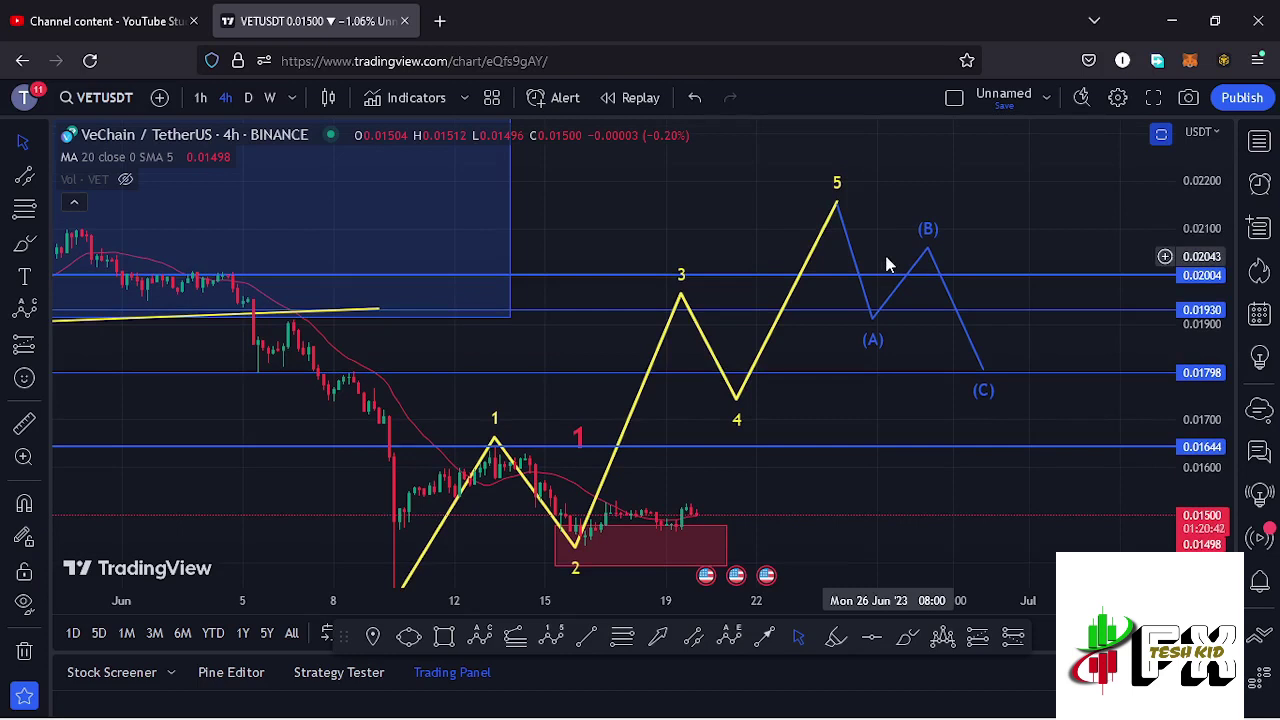
Restore the RSI 14 and MACD 12/26/9 panes, maximizing and restoring each to inspect it
{"action": "key", "text": "ctrl+z"}
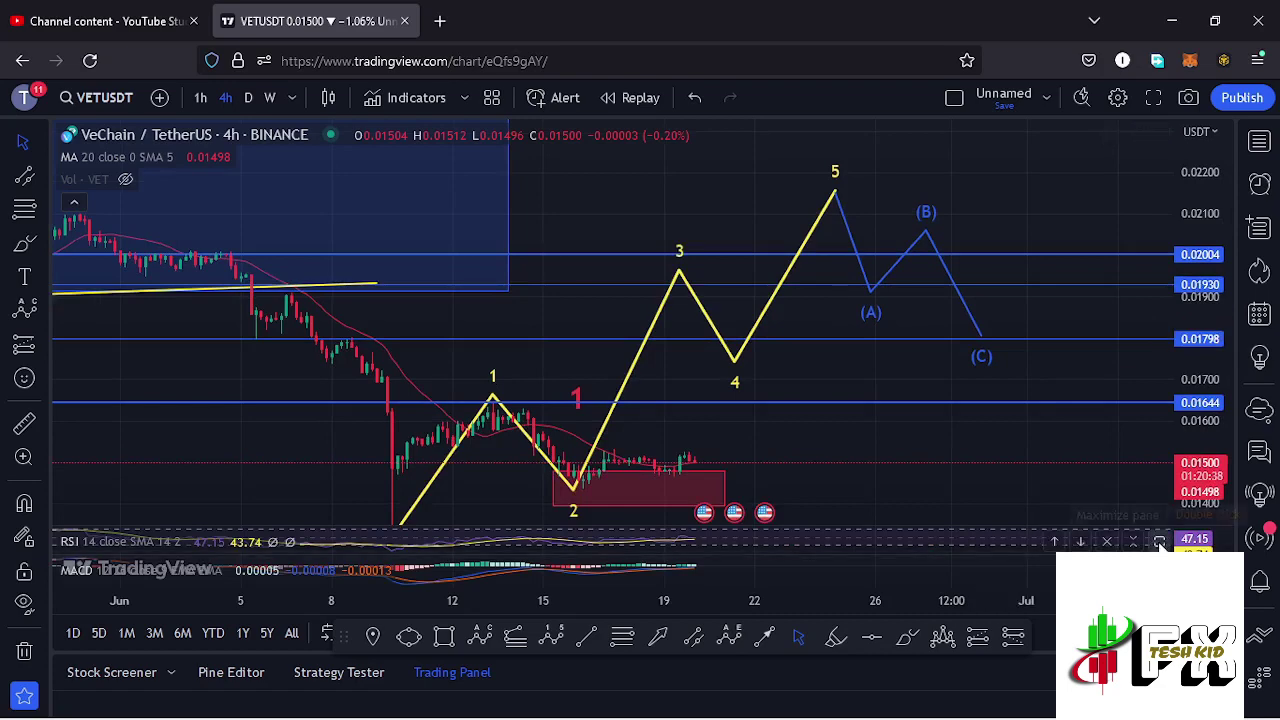
{"action": "left_click", "coordinate": [1159, 541]}
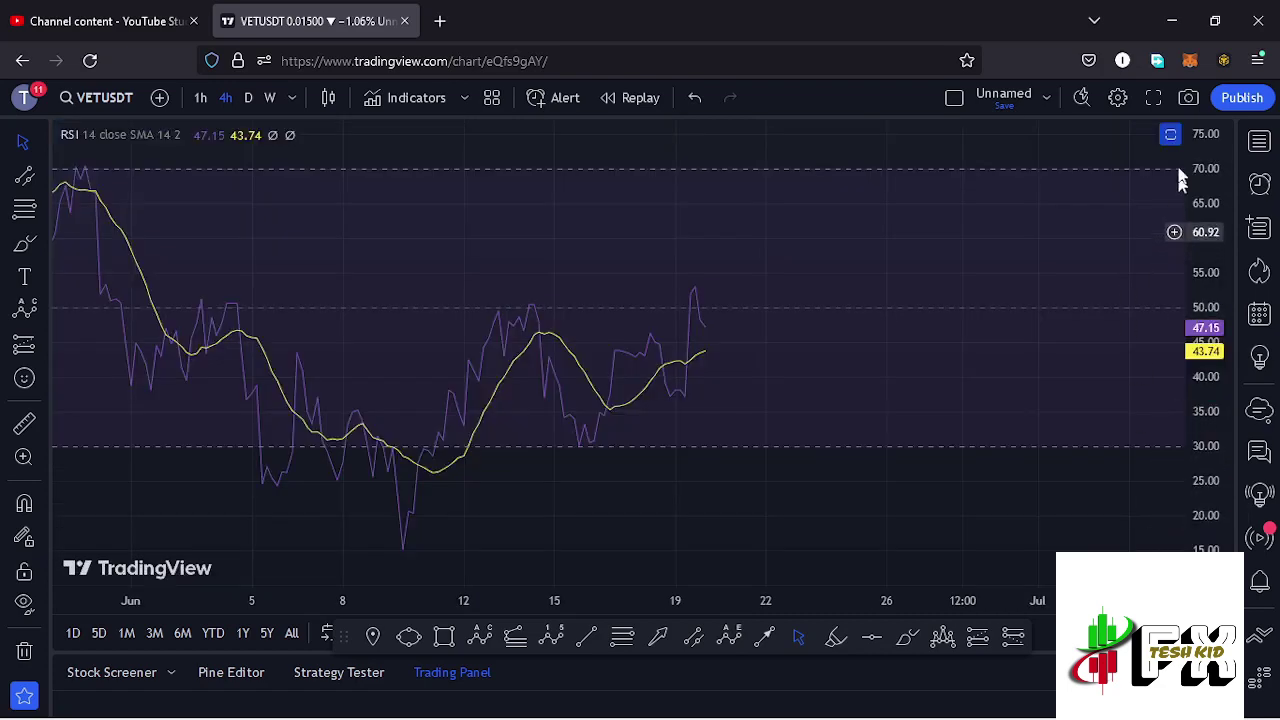
{"action": "left_click", "coordinate": [1170, 134]}
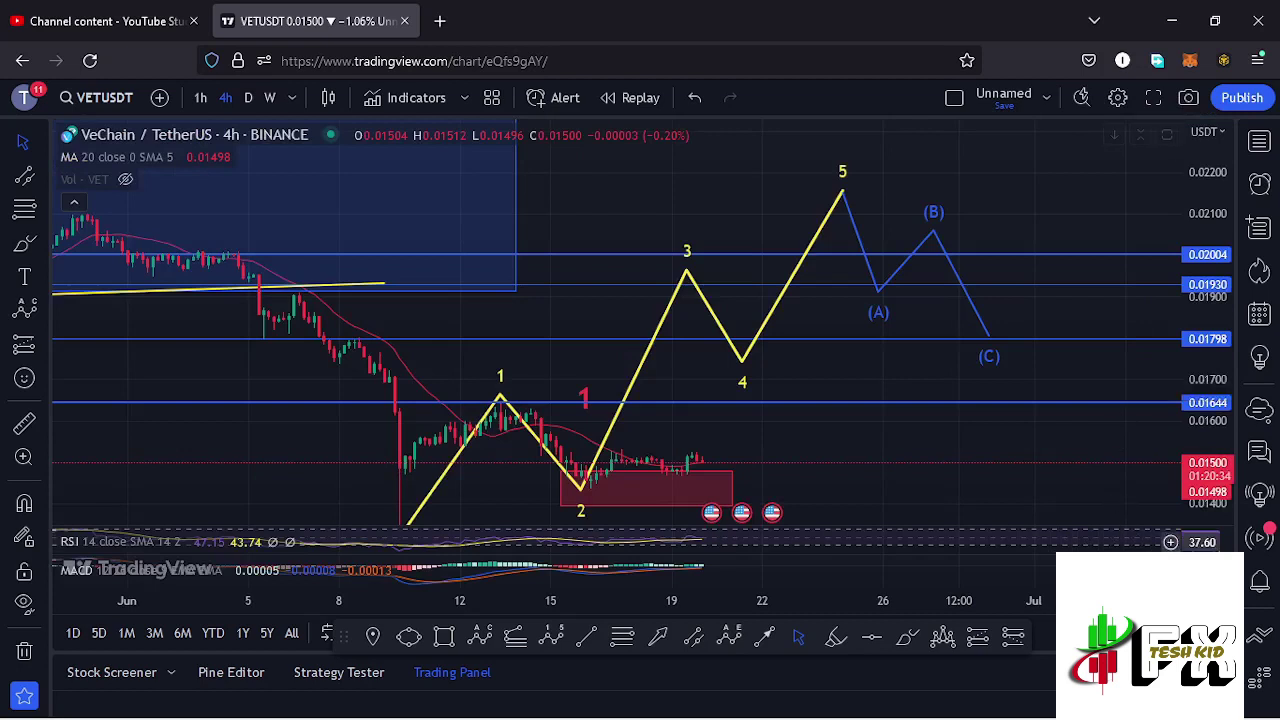
{"action": "left_click", "coordinate": [1159, 569]}
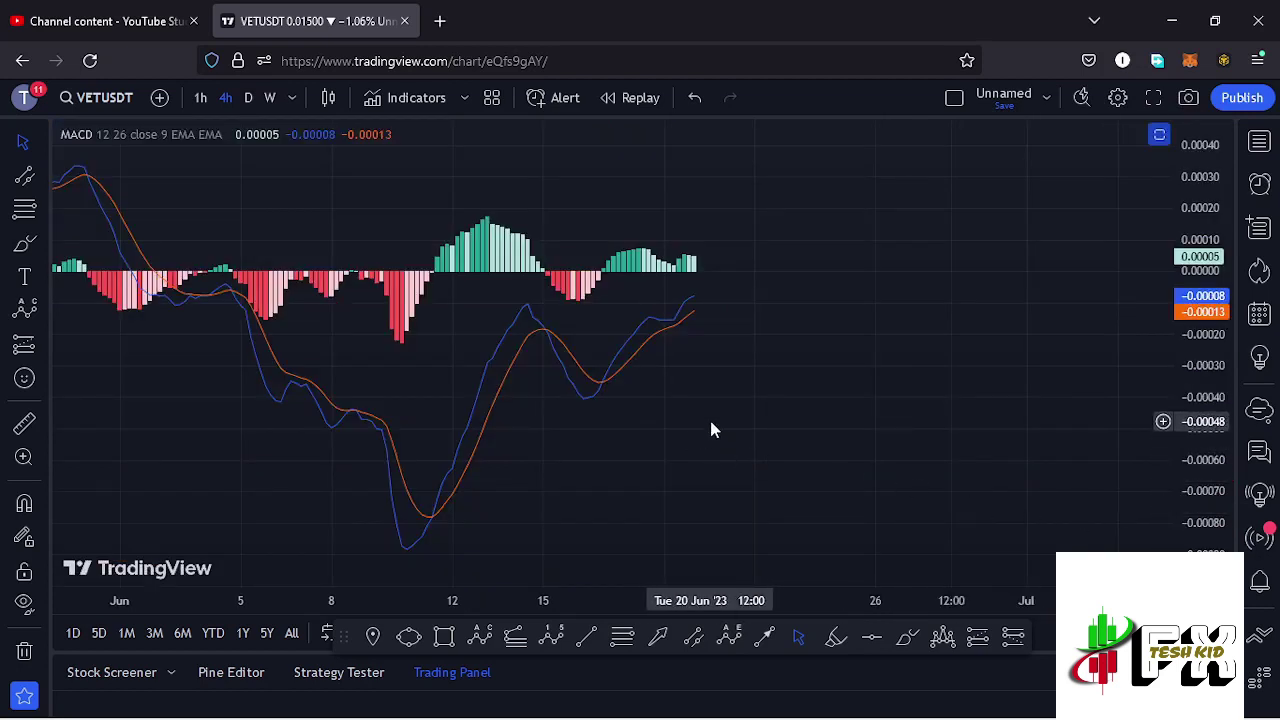
{"action": "double_click", "coordinate": [750, 418]}
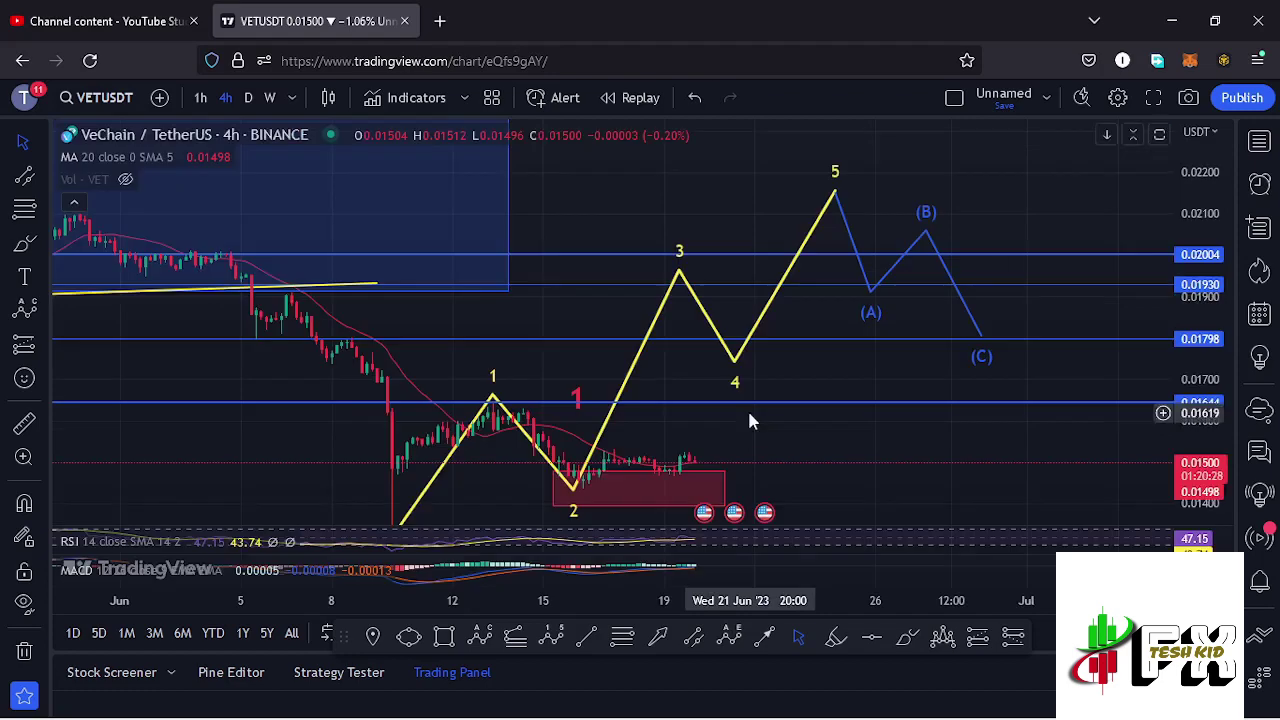